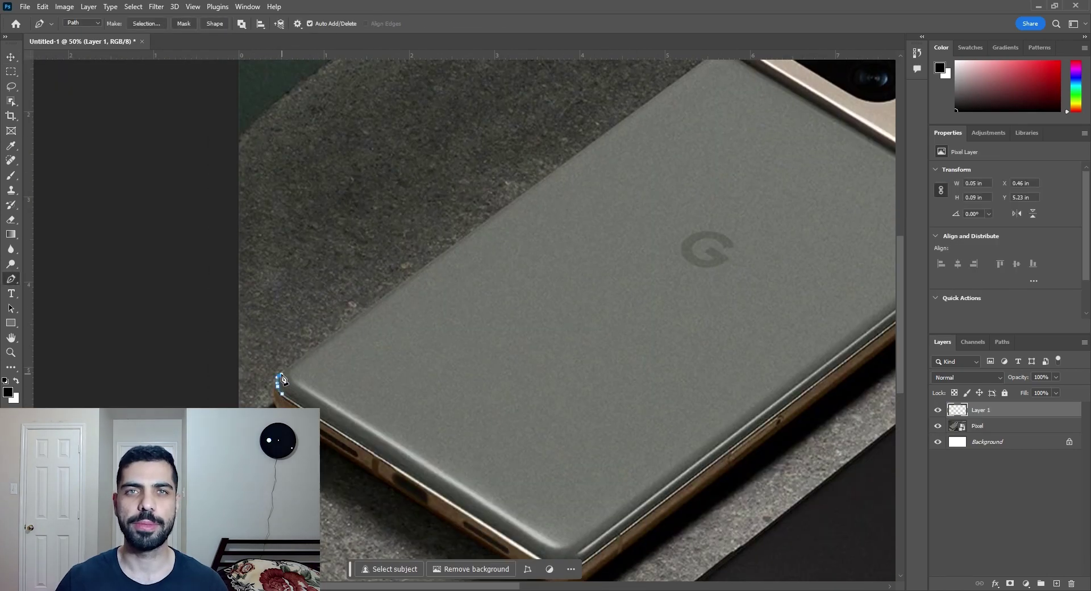
# Trace the outline of the grey-green phone's back with the Pen tool along its upper edge and top corner.
pyautogui.scroll(3, 454, 284)
pyautogui.hscroll(3, 454, 284)
pyautogui.click(507, 230)
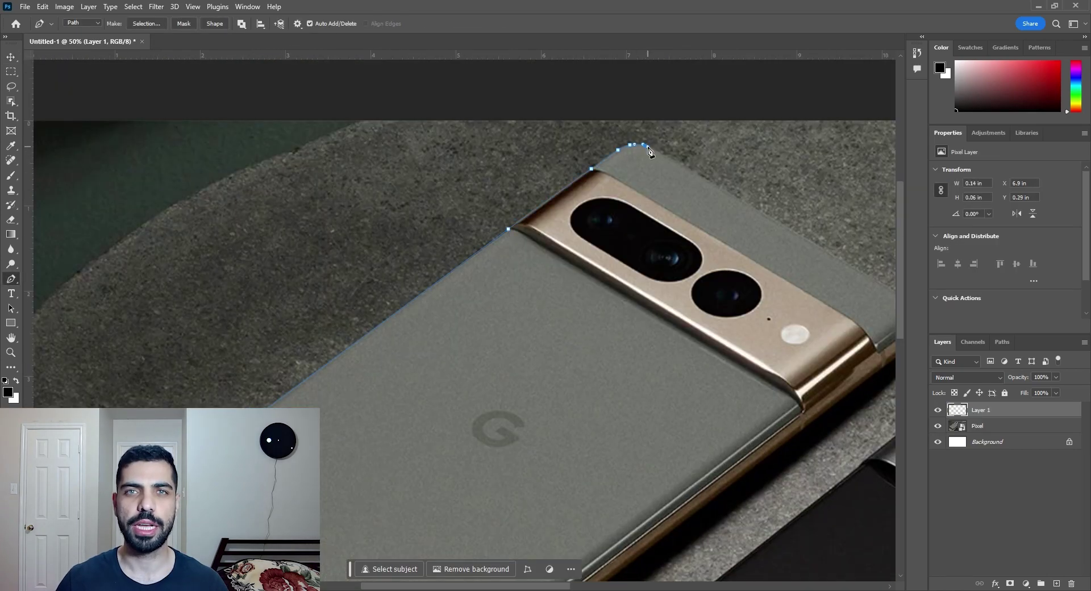
pyautogui.click(672, 160)
pyautogui.hscroll(3, 710, 287)
pyautogui.scroll(-1, 710, 287)
pyautogui.scroll(-4, 569, 398)
pyautogui.hscroll(-4, 511, 454)
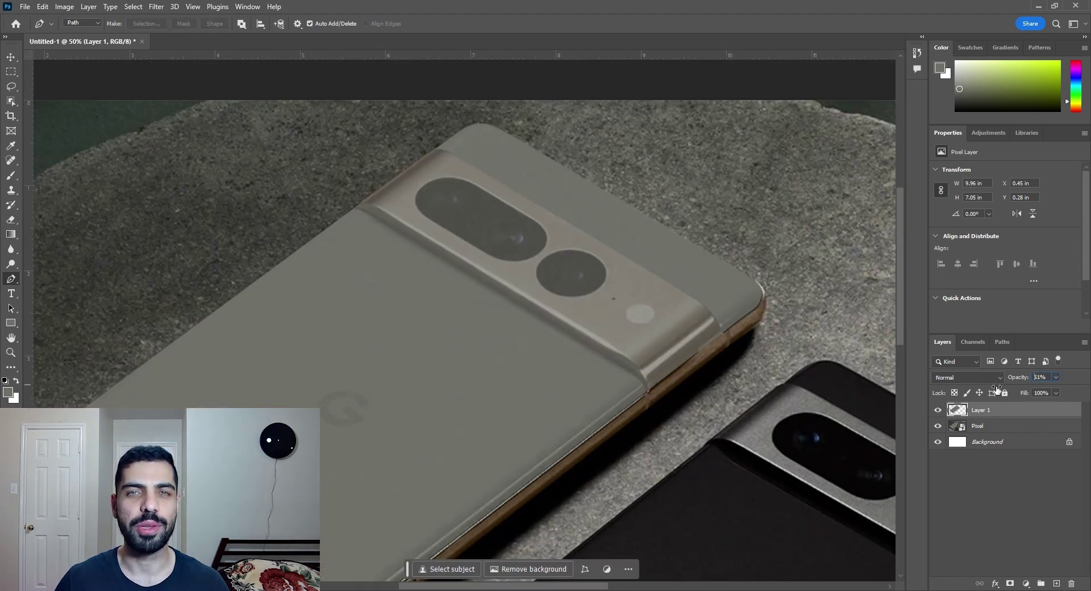
# Trace the camera bars of both phones and the black phone's back with the Pen tool on separate layers.
pyautogui.click(351, 209)
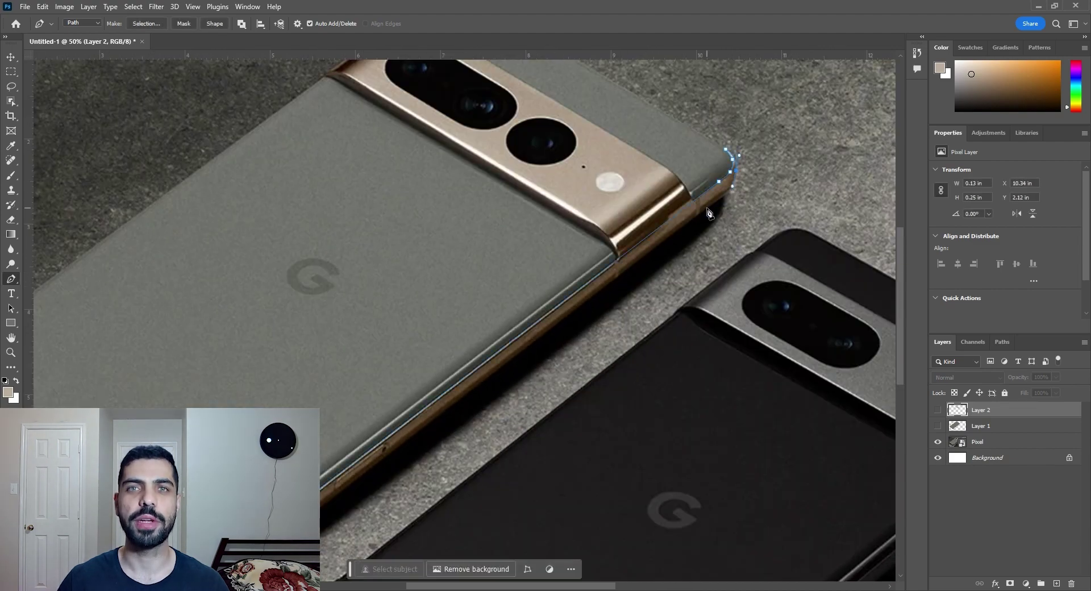
pyautogui.click(330, 234)
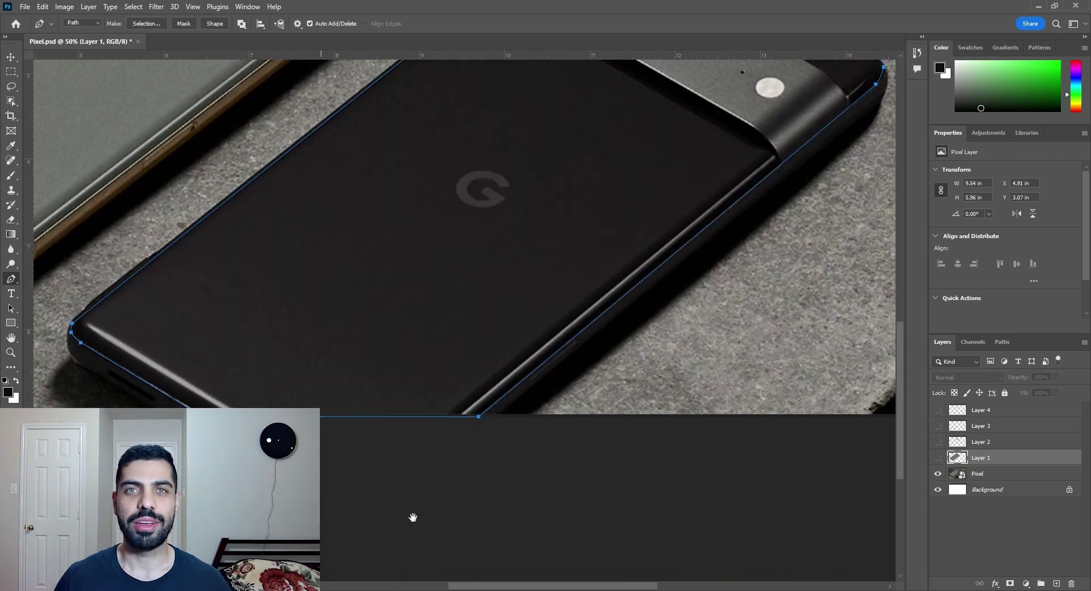
pyautogui.rightClick(406, 175)
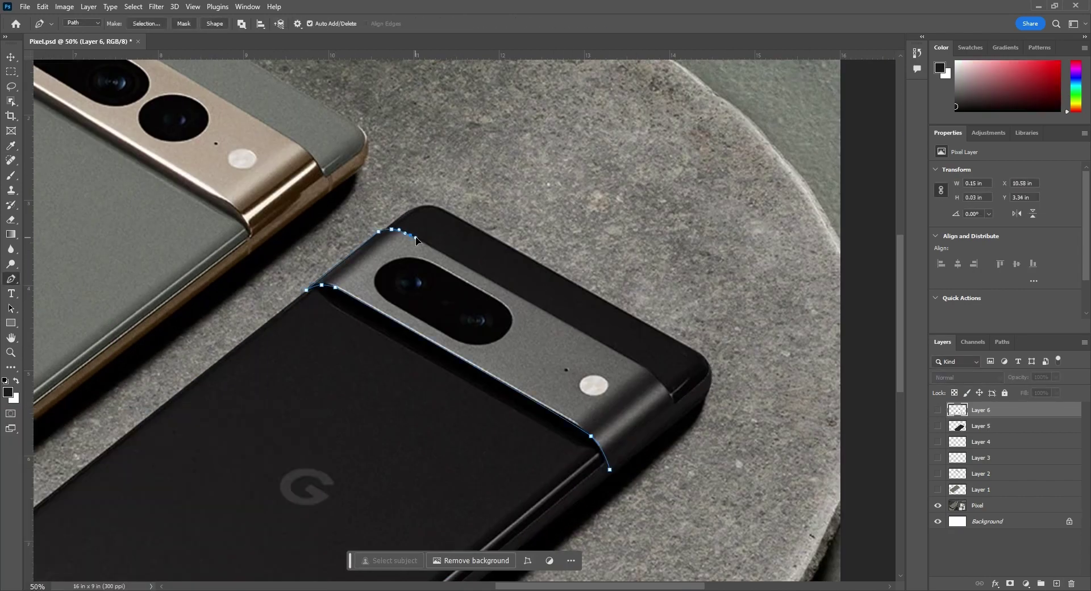
pyautogui.rightClick(680, 419)
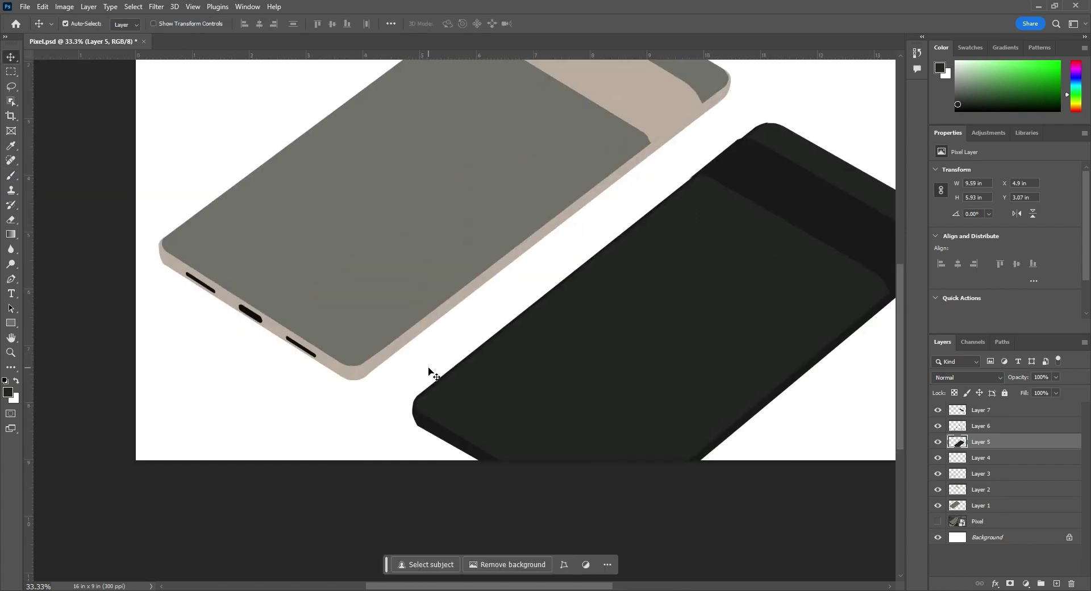
# Place a copy of the port openings layer at the bottom edge of the black phone.
pyautogui.click(938, 521)
pyautogui.click(937, 425)
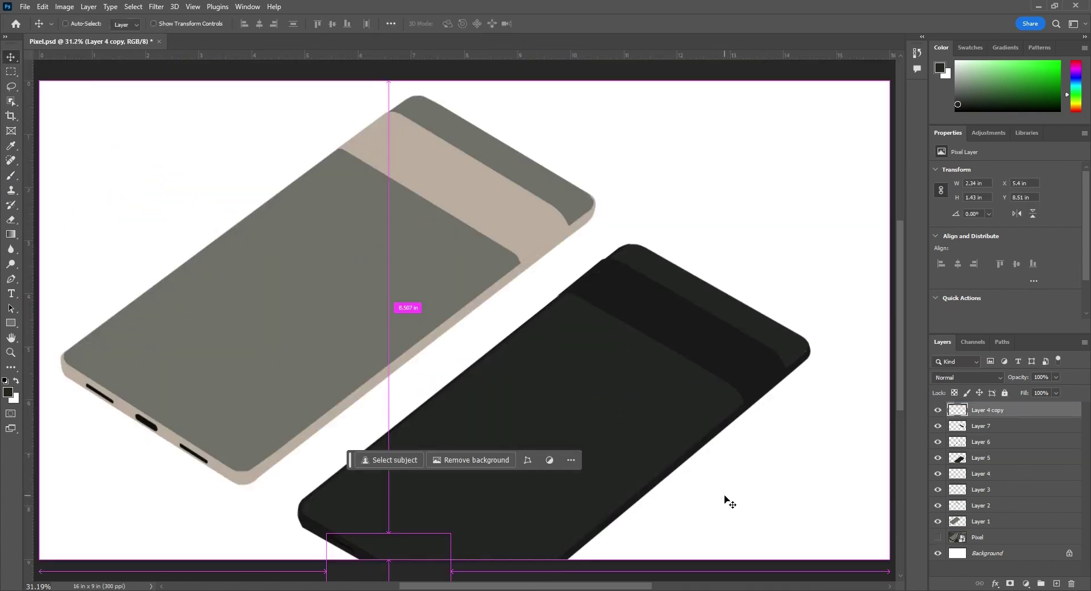
pyautogui.click(726, 506)
# Sample the beige of the lighter phone's camera bar as the Brush colour.
pyautogui.press('i')
pyautogui.click(454, 187)
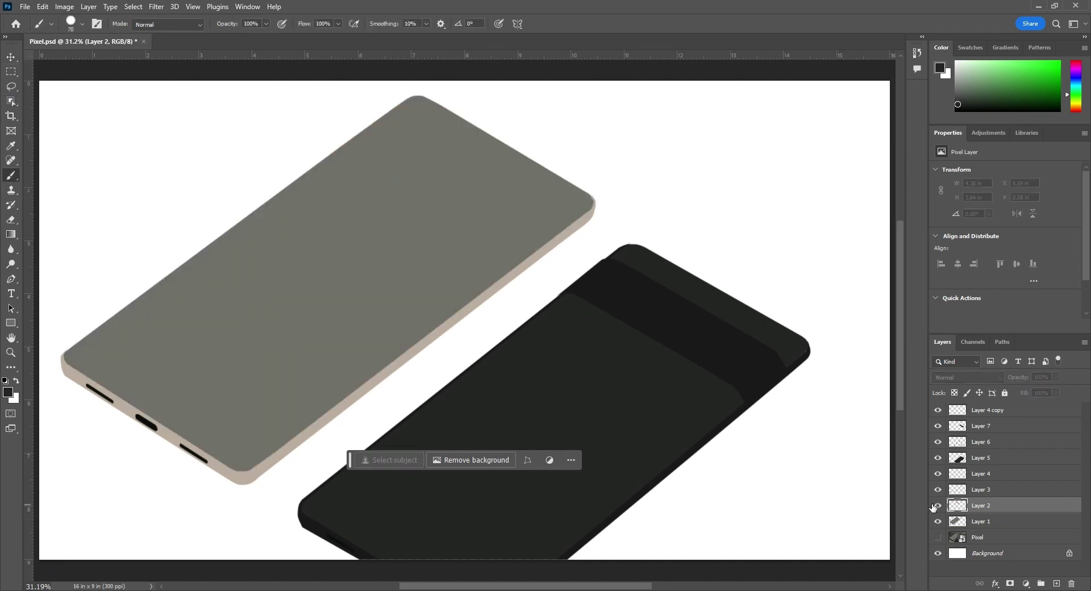
pyautogui.press('b')
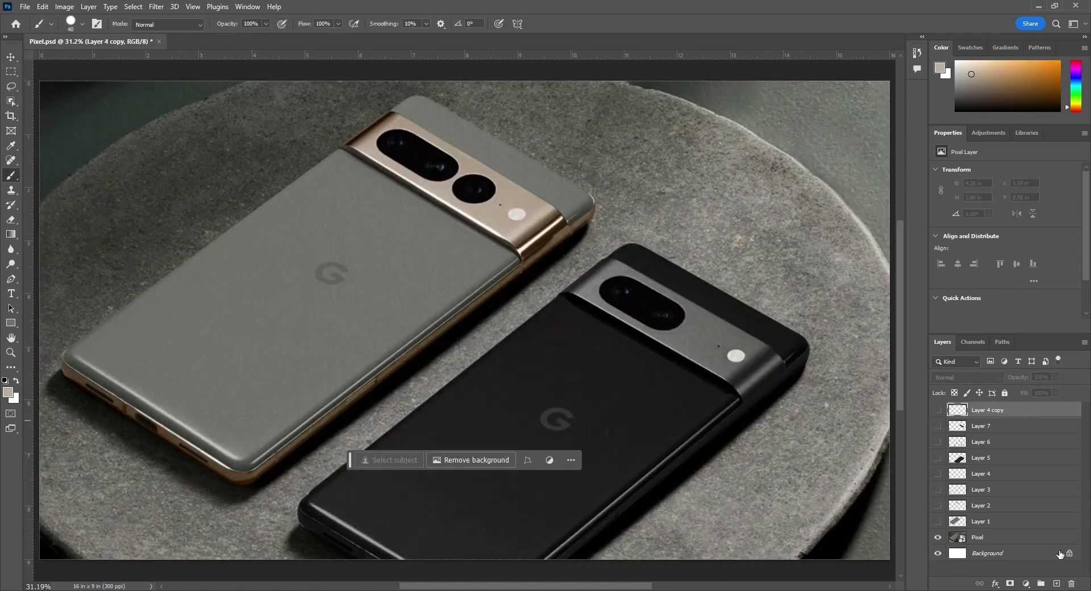
# Select the lighter phone's single round lens with an ellipse on a new layer and fill it with black.
pyautogui.moveTo(455, 241); pyautogui.dragTo(498, 272)
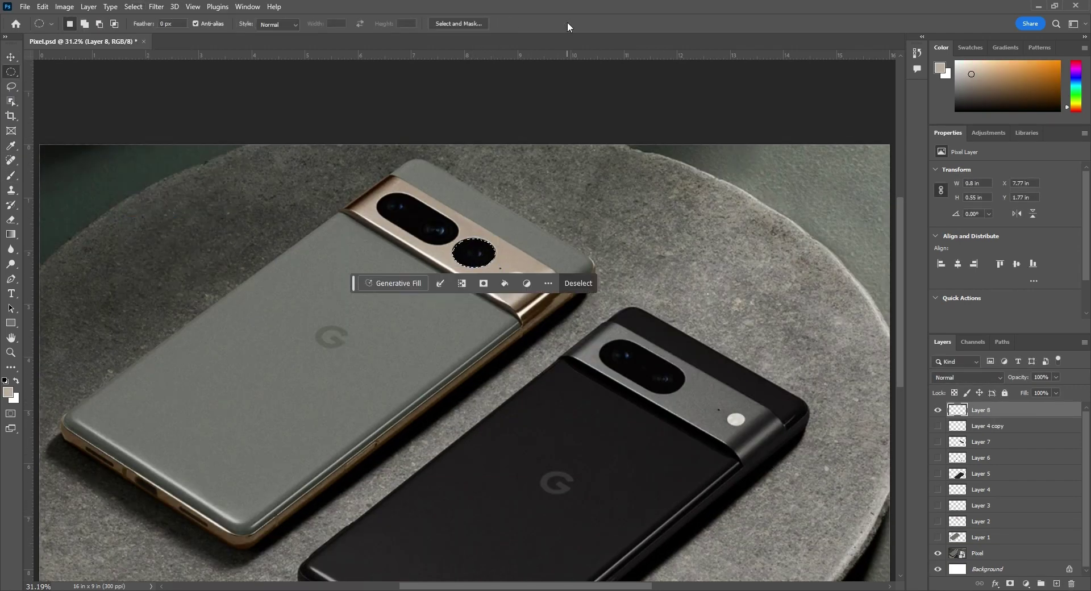
pyautogui.press('d')
pyautogui.hotkey('alt', 'BackSpace')
pyautogui.hotkey('ctrl', 'd')
# Fit copies of the black ellipse, scaled to about 93%, over both ends of the double-lens cutout and prepare to bridge them.
pyautogui.moveTo(379, 194); pyautogui.dragTo(445, 222)
pyautogui.scroll(4, 437, 231)
pyautogui.hotkey('ctrl', 't')
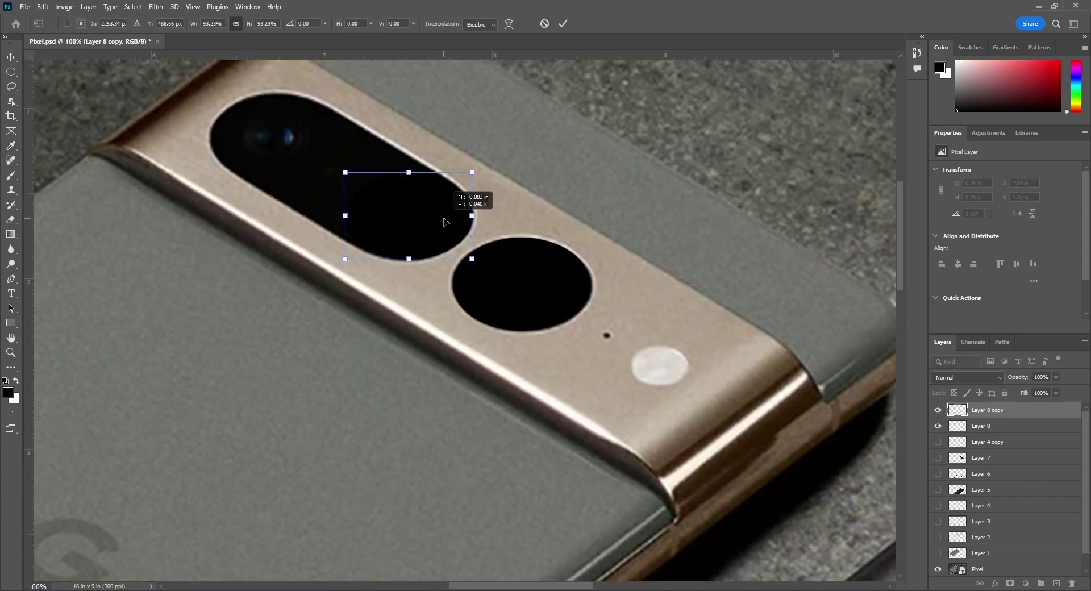
pyautogui.press('Return')
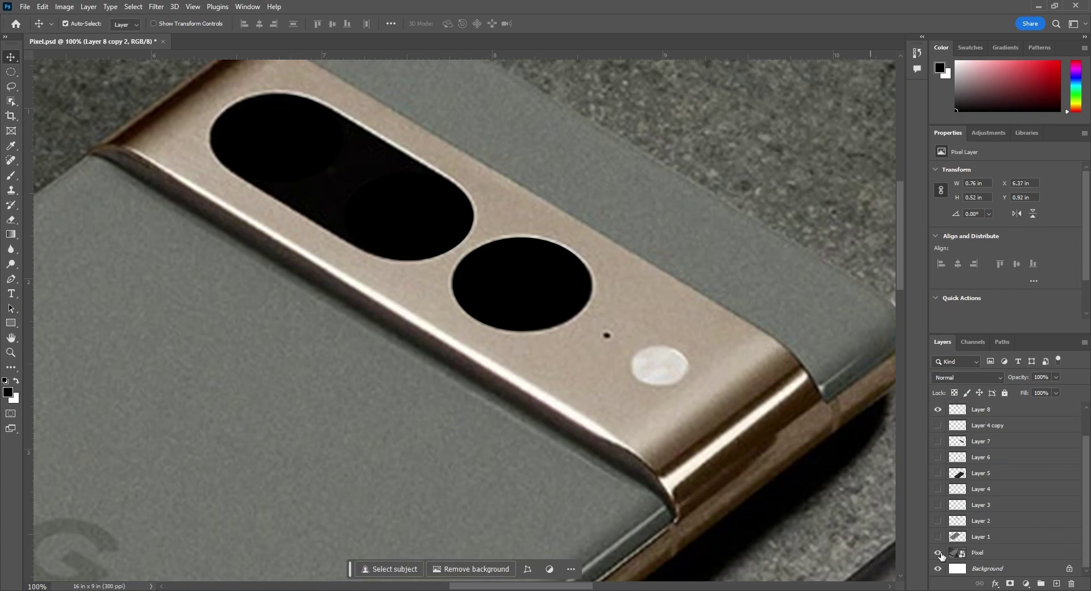
pyautogui.click(938, 569)
pyautogui.press('l')
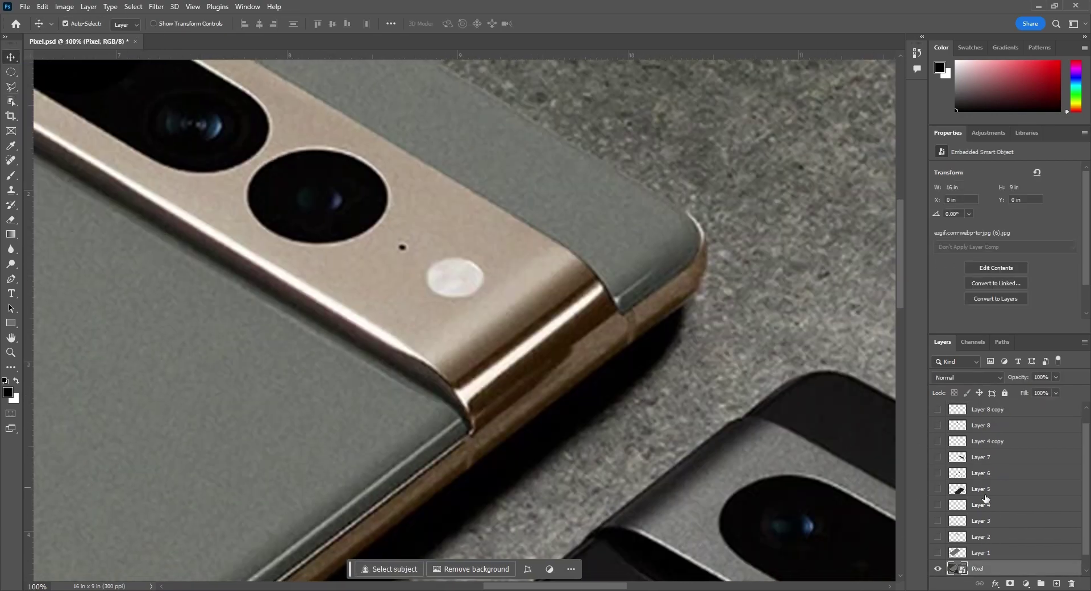
# Fit a copied ellipse of about 0.34 by 0.23 in over the camera flash and colour it light grey.
pyautogui.hotkey('ctrl', 'j')
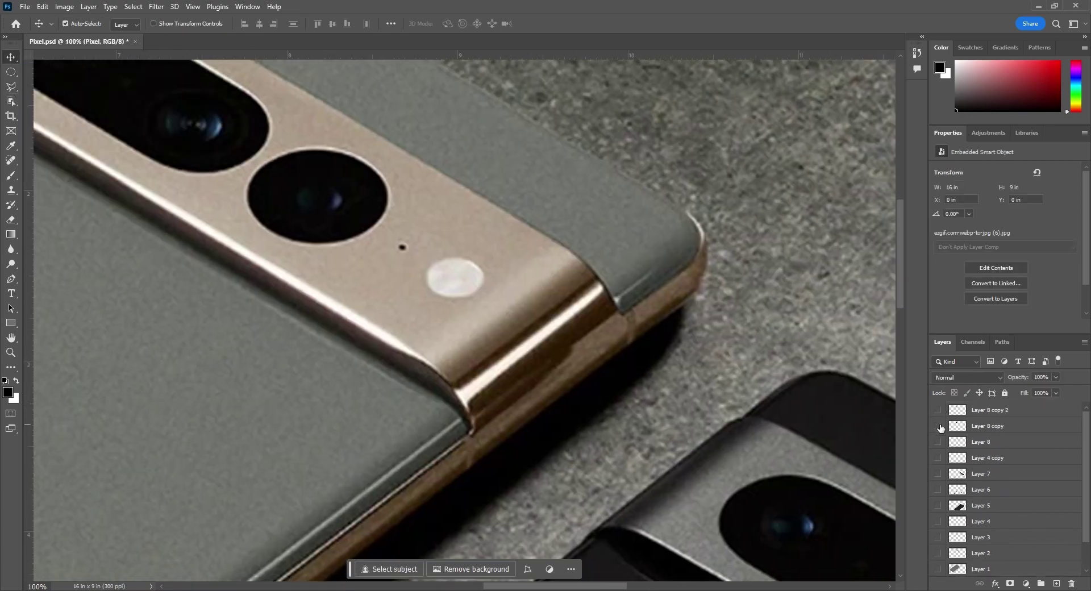
pyautogui.hotkey('ctrl', 't')
pyautogui.moveTo(462, 239); pyautogui.dragTo(455, 275)
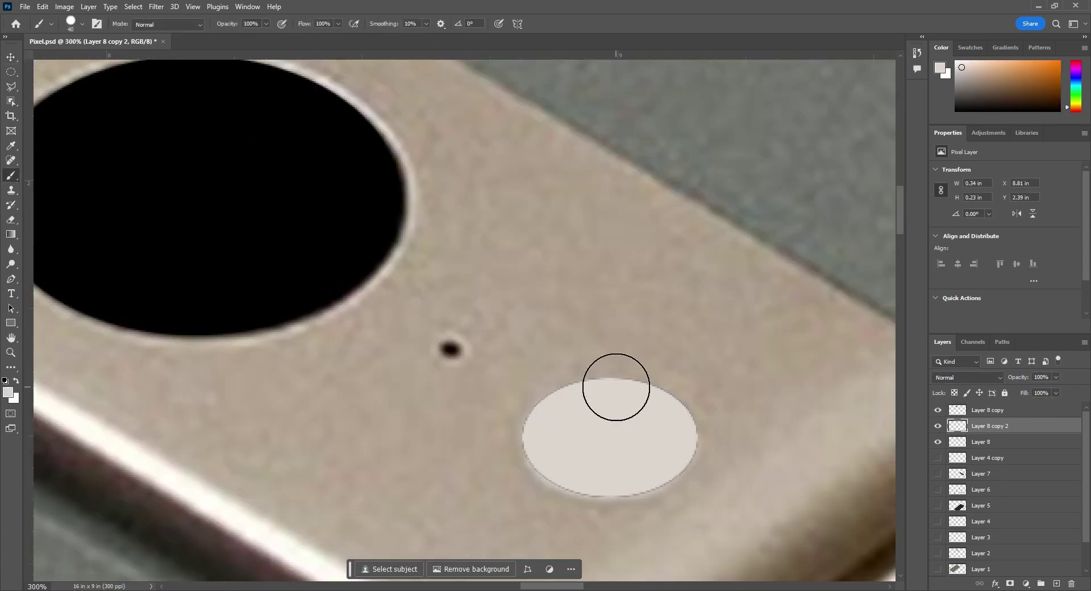
# Paint the small black microphone dot beside the flash on its own layer using a reduced brush size.
pyautogui.press('[')
pyautogui.press('[')
pyautogui.press('[')
pyautogui.press('[')
pyautogui.press('[')
pyautogui.hotkey('ctrl', 'shift', 'alt', 'n')
# Place another copy of the round lens ellipse at the upper end of the double-lens shape and scale it to about 96%.
pyautogui.hotkey('ctrl', '-')
pyautogui.hotkey('ctrl', '-')
pyautogui.hotkey('ctrl', '-')
pyautogui.hotkey('ctrl', '-')
pyautogui.hotkey('ctrl', '-')
pyautogui.press('v')
pyautogui.moveTo(130, 114); pyautogui.dragTo(595, 251)
pyautogui.press('Delete')
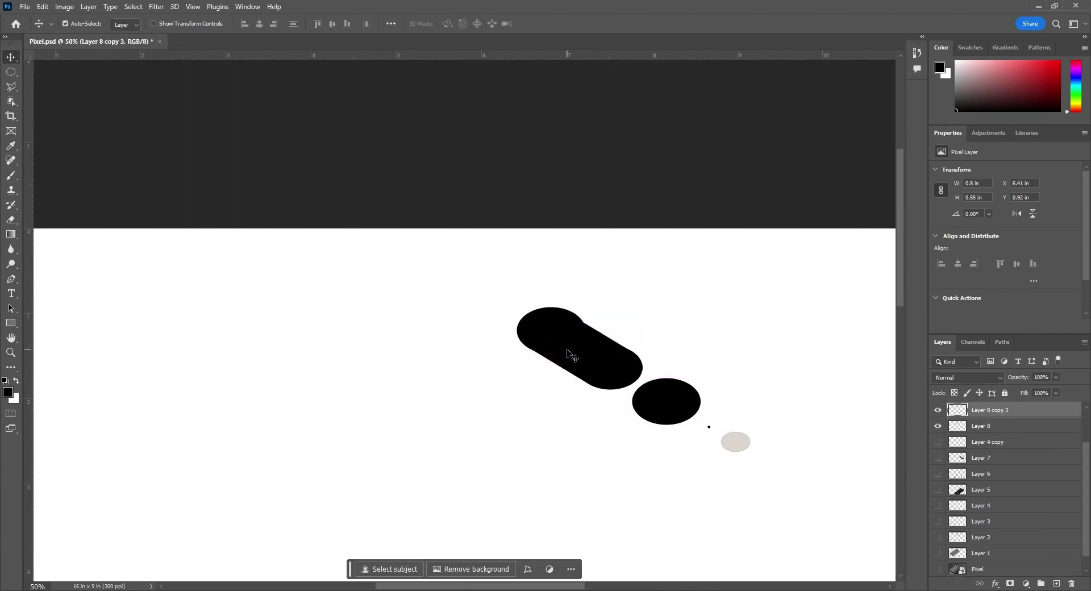
pyautogui.hotkey('ctrl', 't')
pyautogui.moveTo(586, 306); pyautogui.dragTo(580, 310)
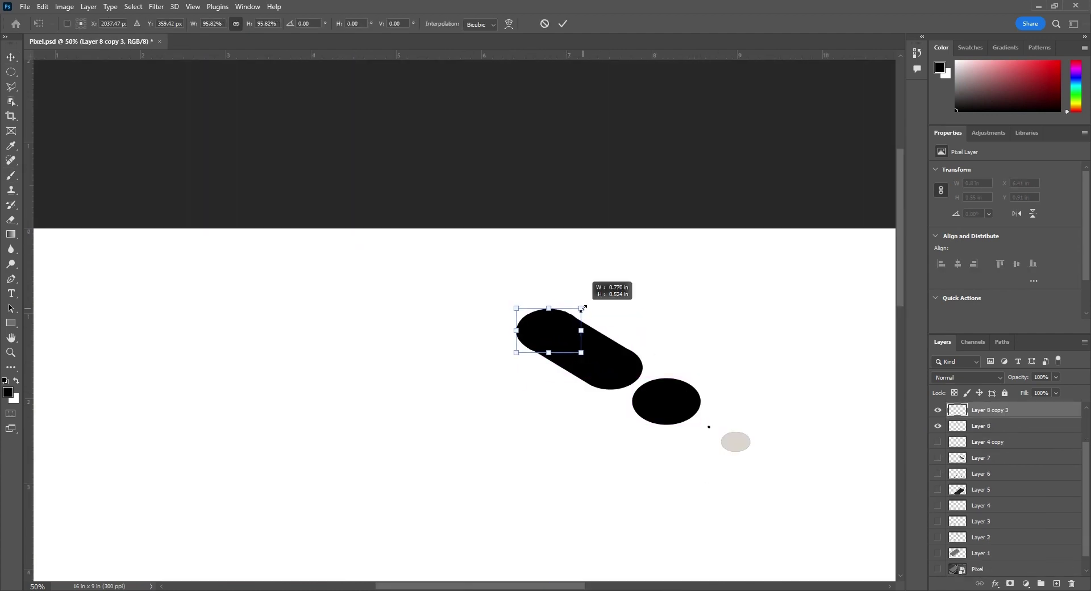
pyautogui.press('Return')
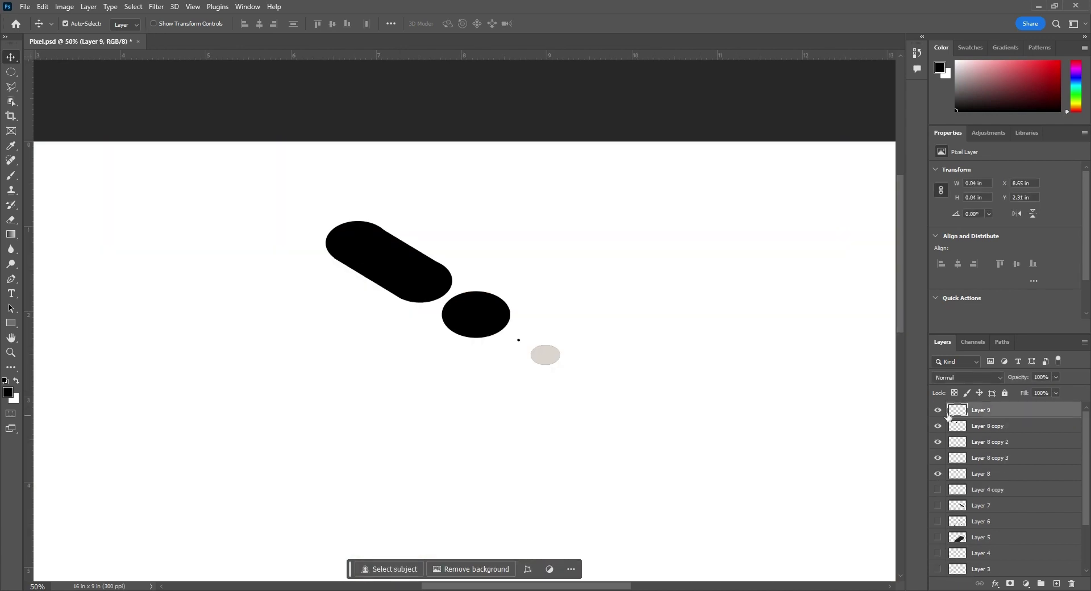
# Copy the camera shapes onto the black phone and trim the uneven edges of the lighter phone's pill-shaped lens with the Polygonal Lasso.
pyautogui.keyDown('ctrl'); pyautogui.click(976, 427); pyautogui.keyUp('ctrl')
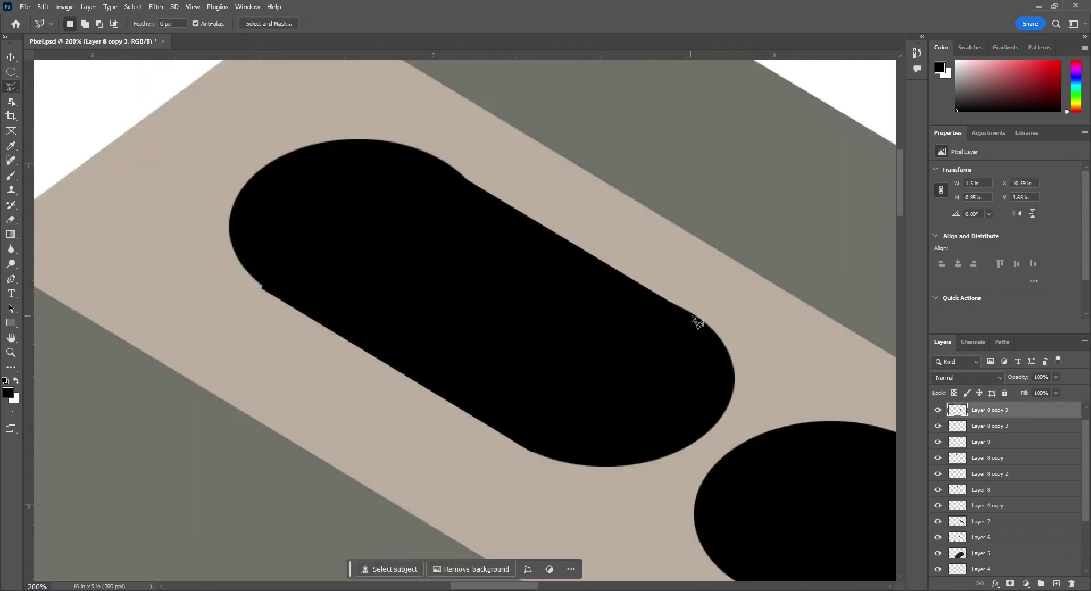
pyautogui.doubleClick(528, 324)
pyautogui.click(195, 304)
pyautogui.doubleClick(227, 372)
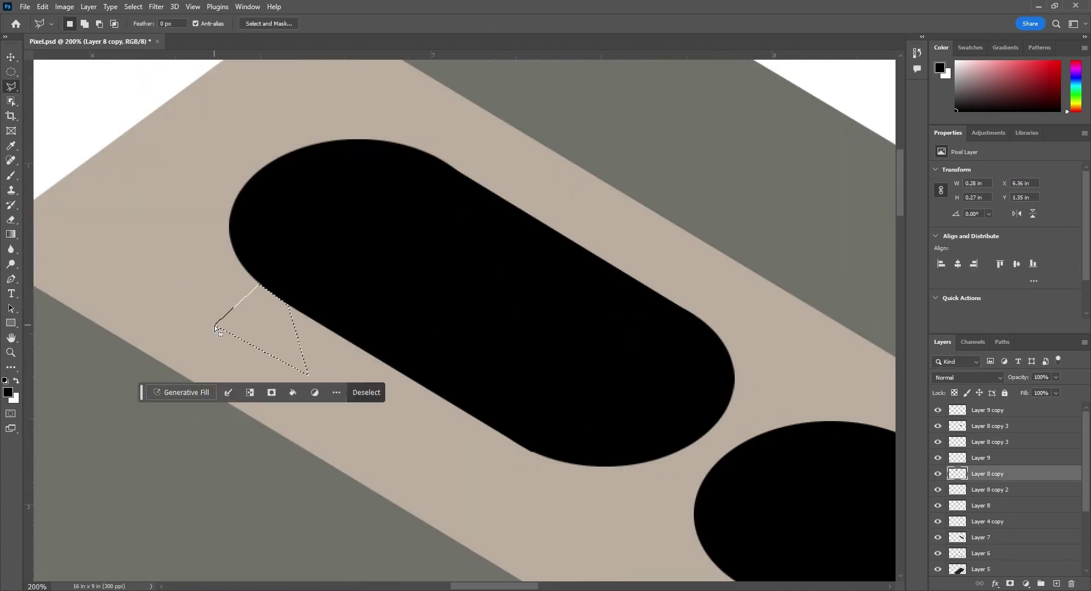
# Straighten the upper edge of the black phone's pill-shaped lens cutout with the Polygonal Lasso and clear the selection.
pyautogui.click(608, 287)
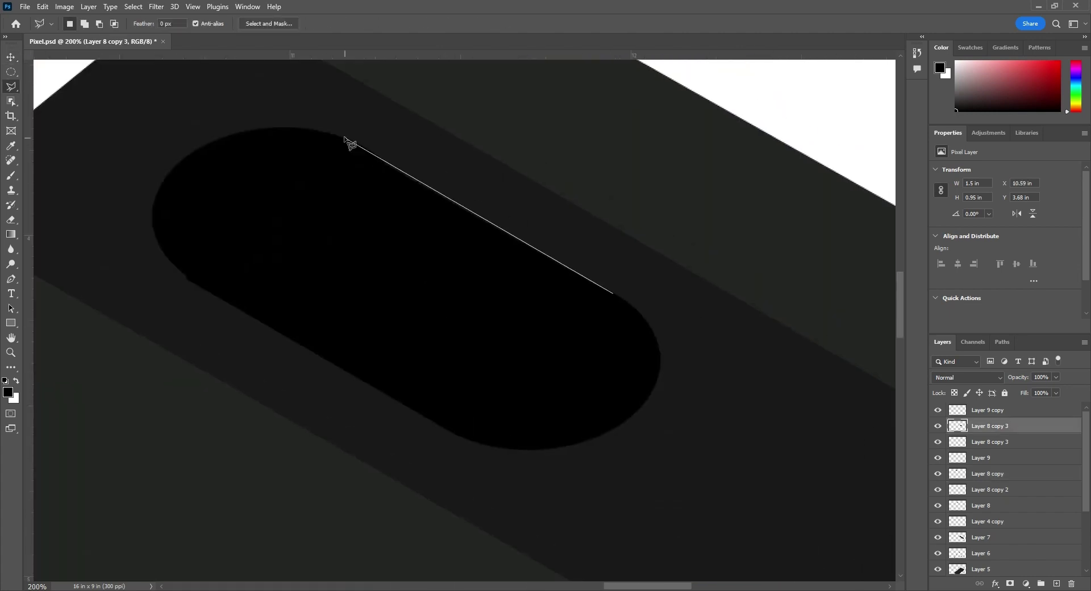
pyautogui.click(377, 151)
pyautogui.hotkey('ctrl', 'd')
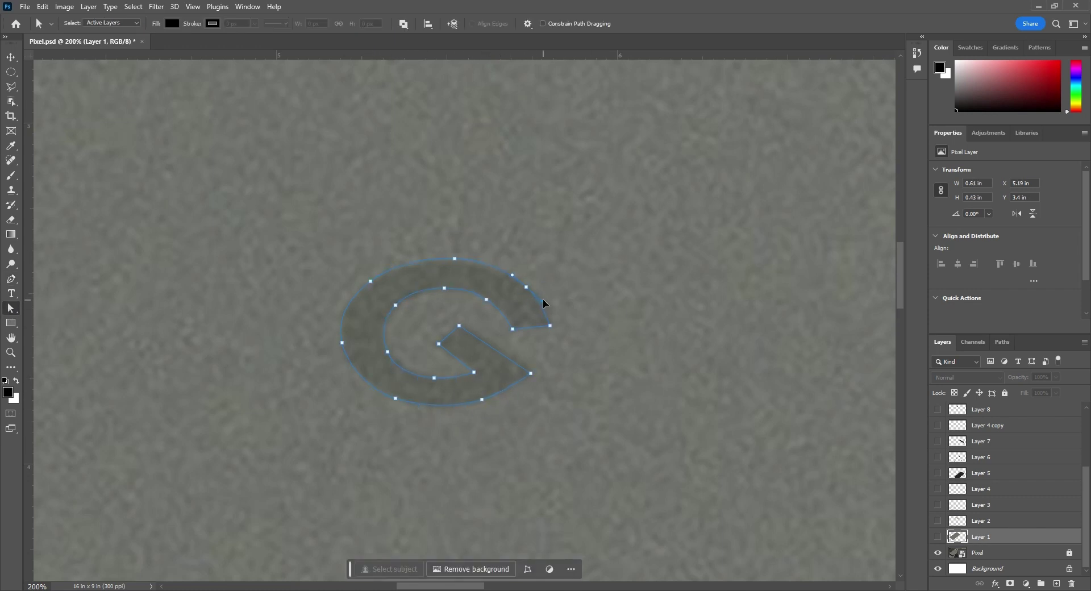
# Turn the traced G path into a filled logo and place a copy on the black phone in colour 363435.
pyautogui.rightClick(560, 391)
pyautogui.click(588, 424)
pyautogui.click(603, 161)
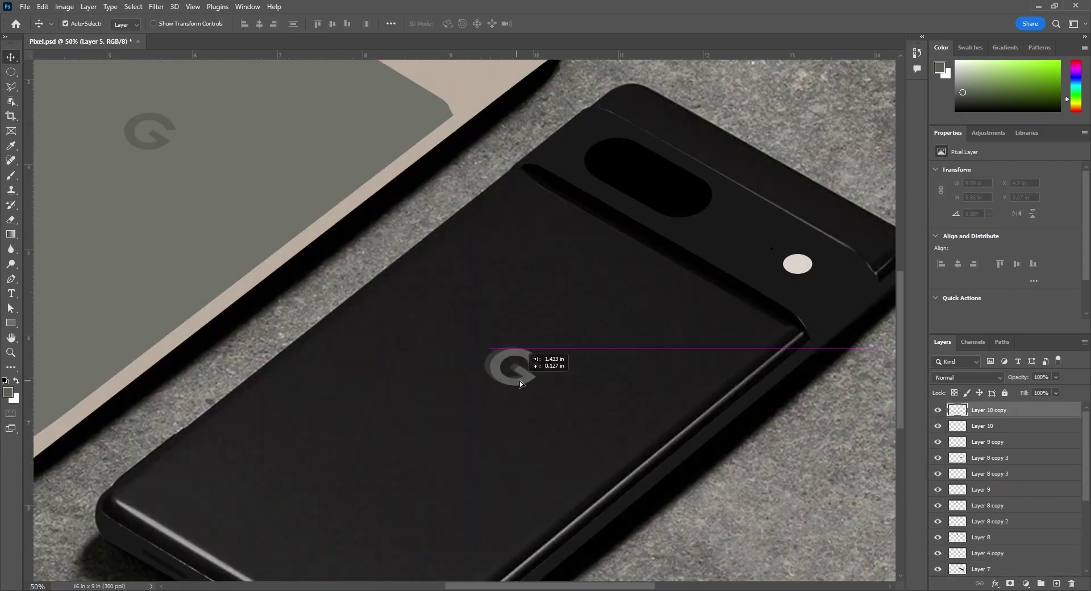
pyautogui.moveTo(528, 373); pyautogui.dragTo(535, 371)
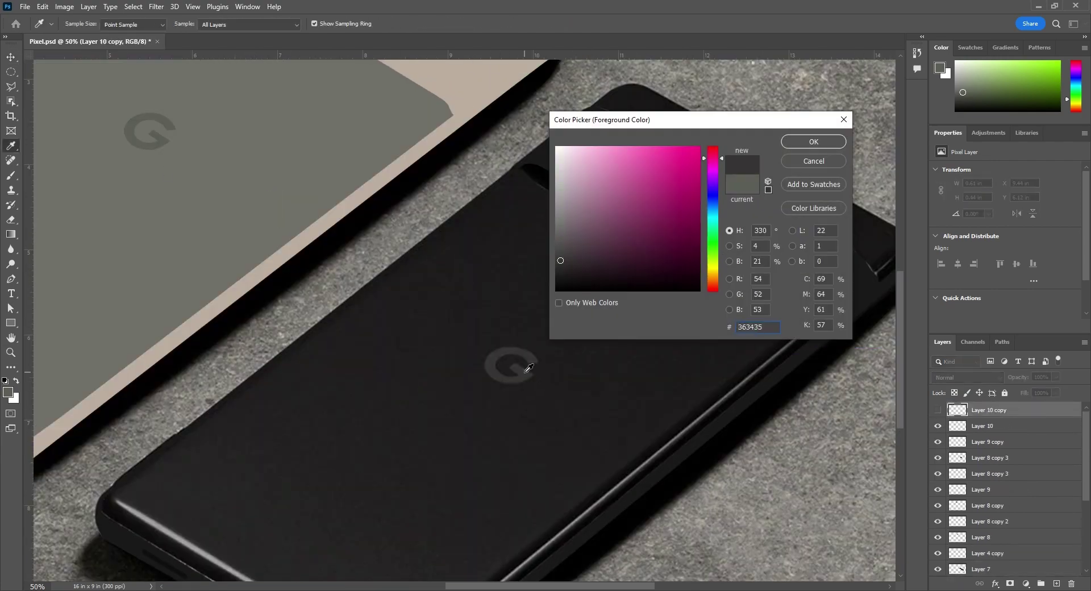
# Compare the flat shapes of both phones with the Pixel reference photo over the whole canvas.
pyautogui.hotkey('ctrl', '0')
pyautogui.scroll(-3, 966, 512)
pyautogui.click(938, 557)
pyautogui.click(938, 557)
pyautogui.click(938, 557)
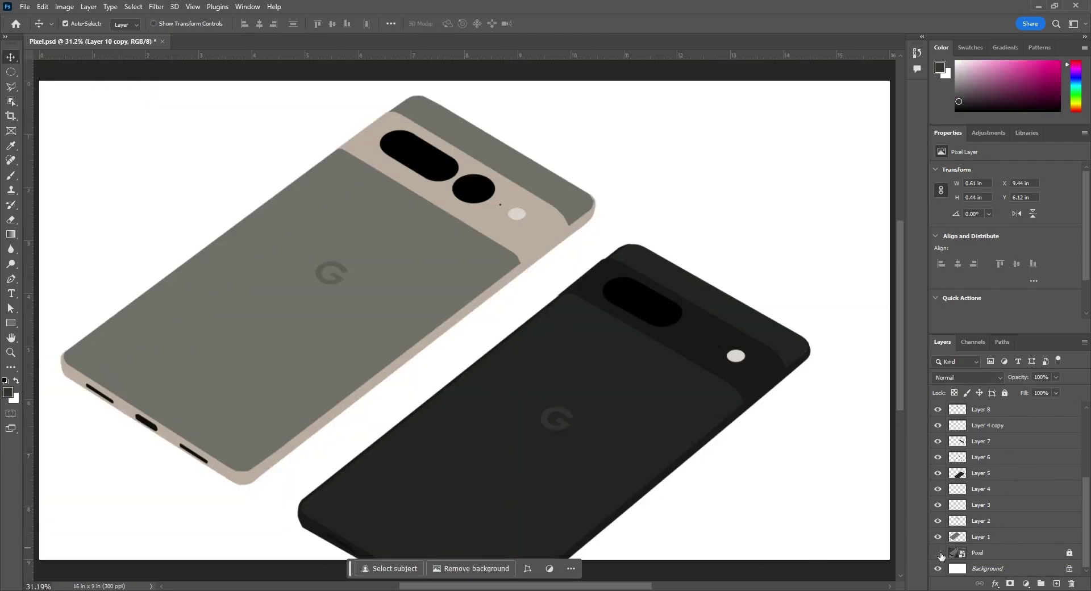
pyautogui.click(939, 557)
pyautogui.scroll(3, 949, 483)
pyautogui.scroll(-4, 935, 466)
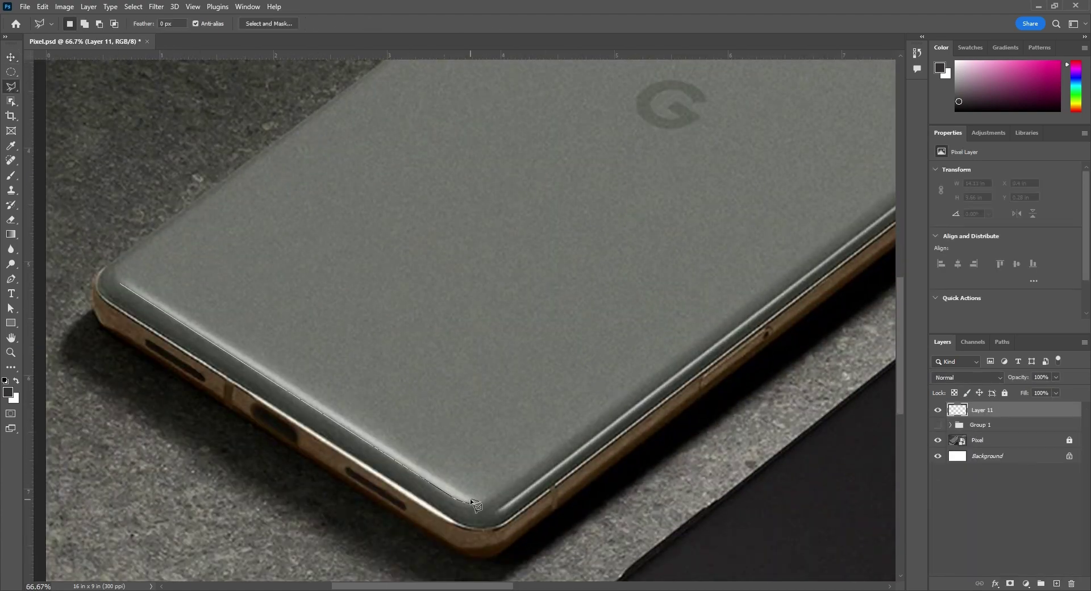
# Outline the bright highlights along both phones' edges and around the lighter phone's camera bar with the Polygonal Lasso on new layers.
pyautogui.doubleClick(475, 505)
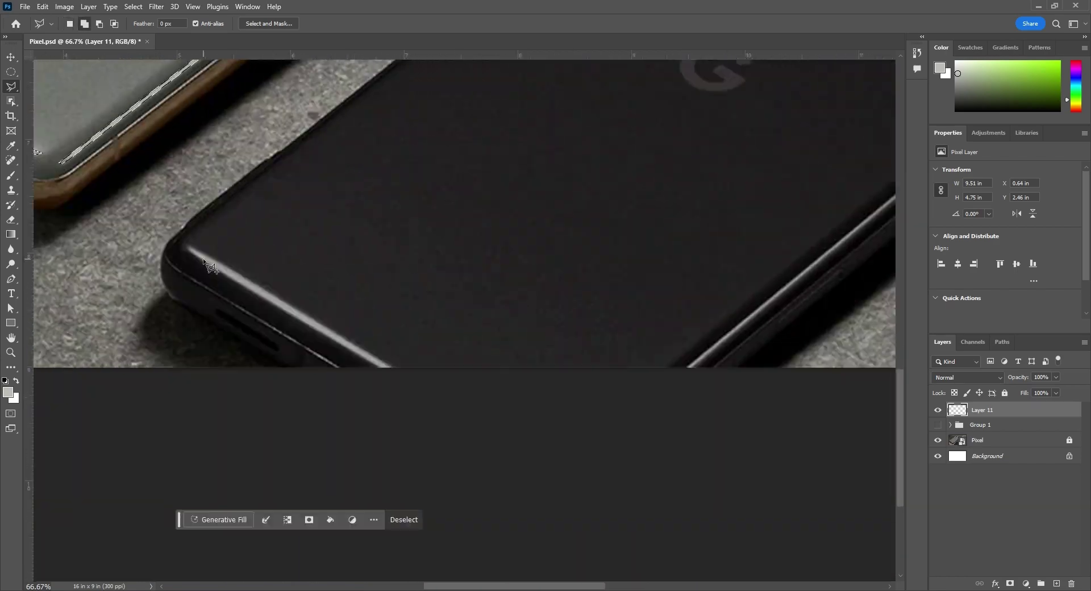
pyautogui.click(188, 245)
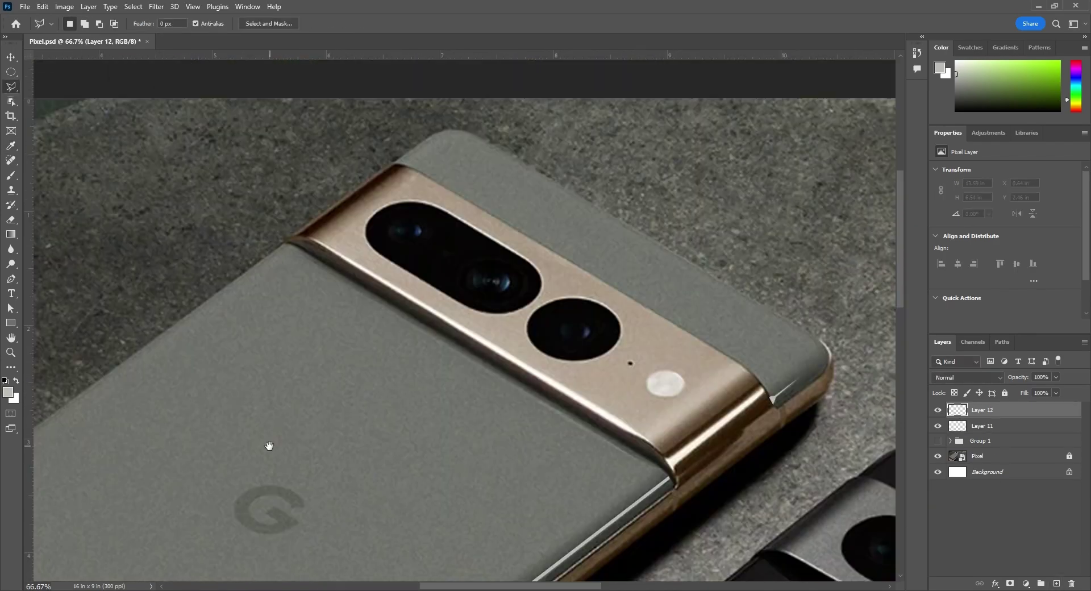
pyautogui.moveTo(269, 445); pyautogui.dragTo(244, 490)
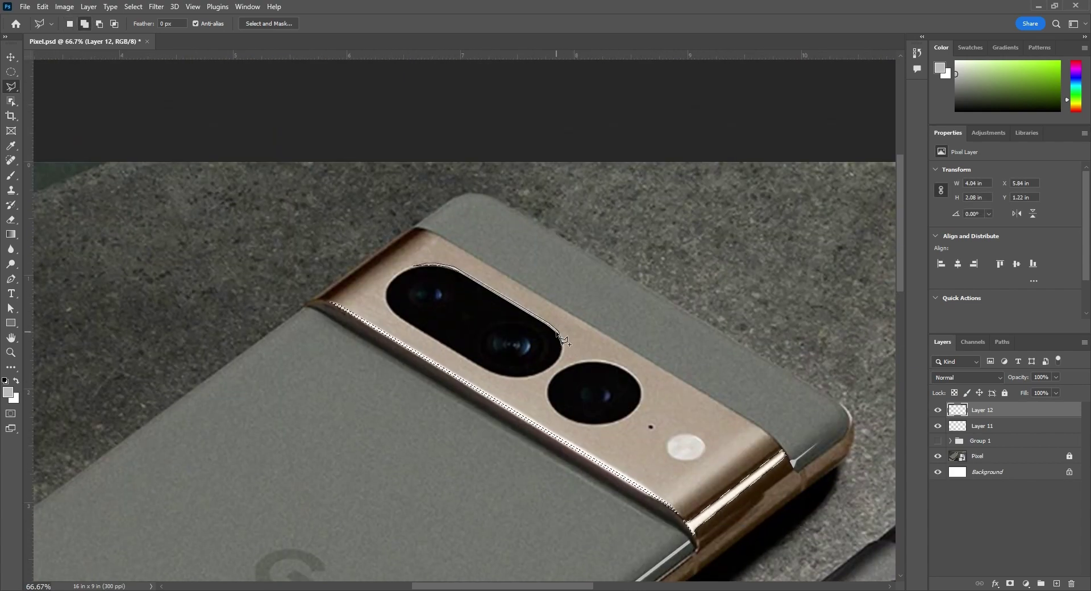
pyautogui.doubleClick(560, 336)
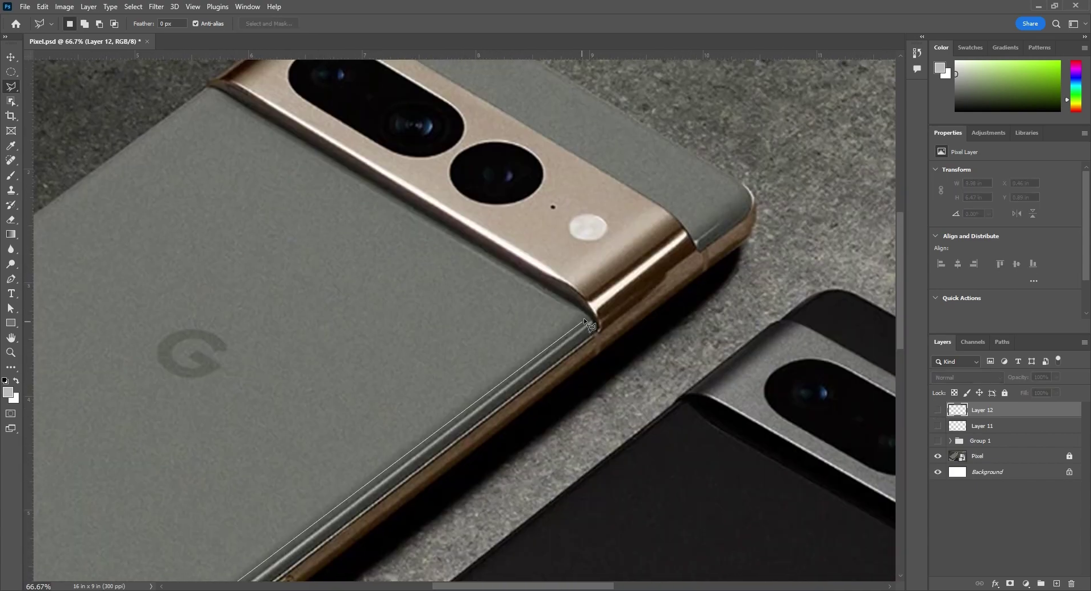
# Outline the dark edge bands and camera bar shading on new layers, and move the brown shading layers below Layer 13.
pyautogui.click(582, 316)
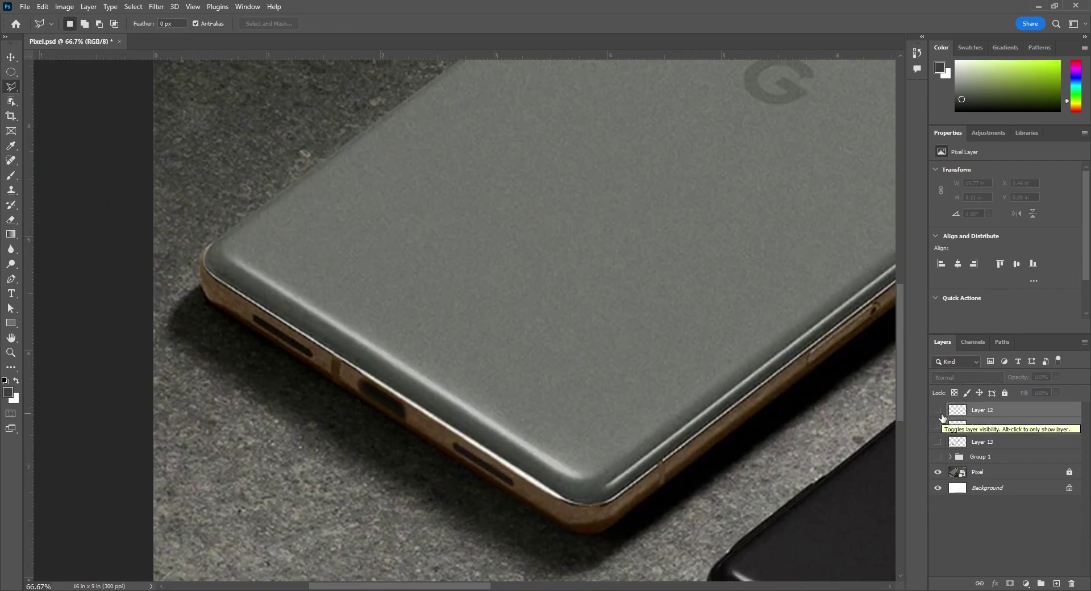
pyautogui.hotkey('ctrl', 'shift', 'alt', 'n')
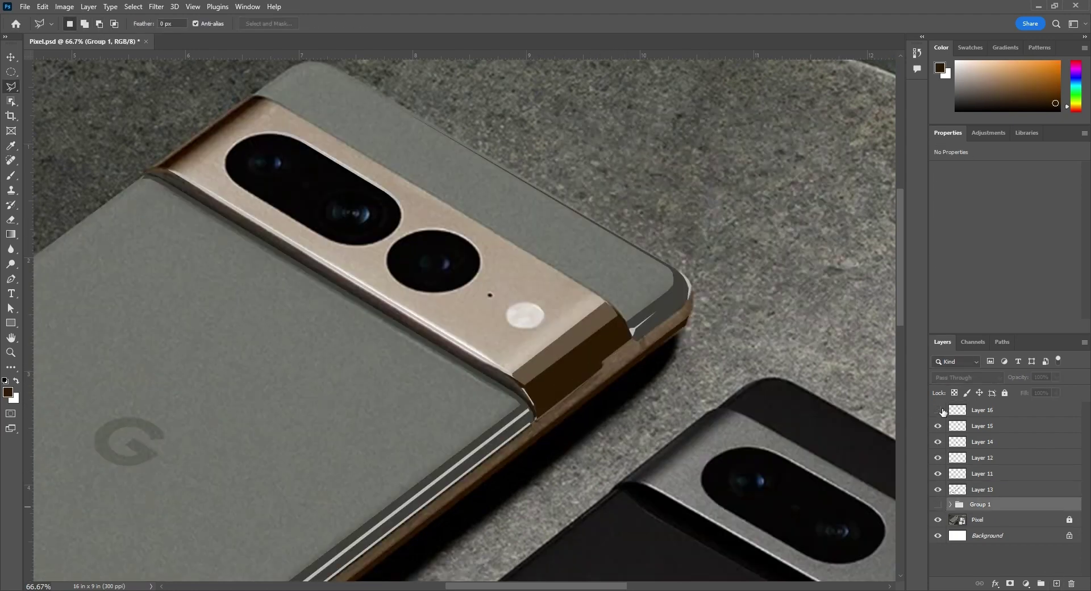
pyautogui.moveTo(989, 425); pyautogui.dragTo(991, 500)
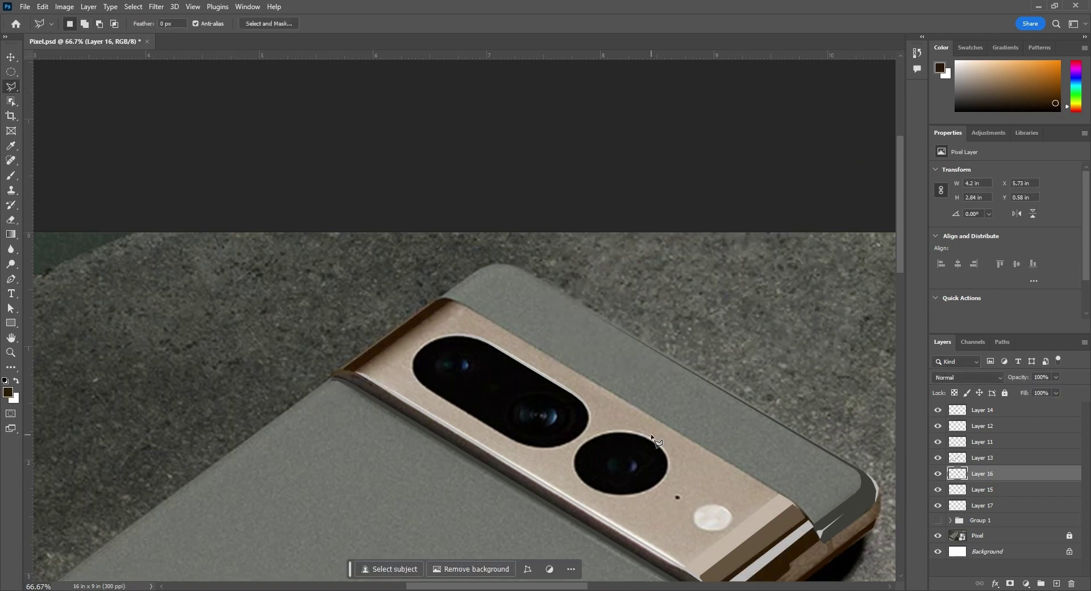
# Examine the brown shading shapes at the end of the lighter phone's camera bar with the reference photo hidden.
pyautogui.click(939, 474)
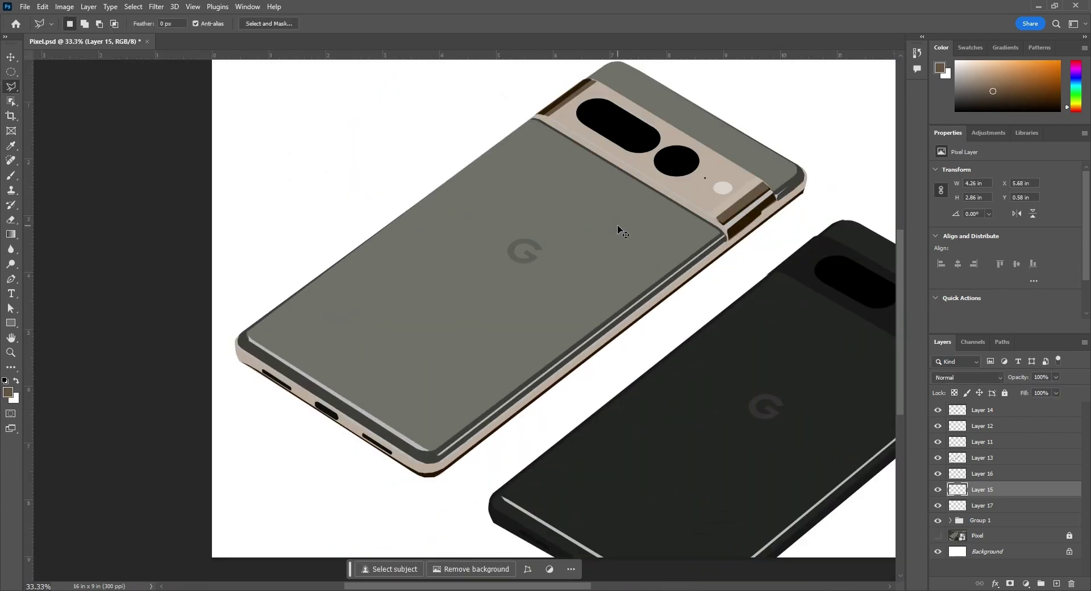
pyautogui.scroll(6, 557, 309)
pyautogui.scroll(-3, 368, 394)
pyautogui.hscroll(-2, 449, 288)
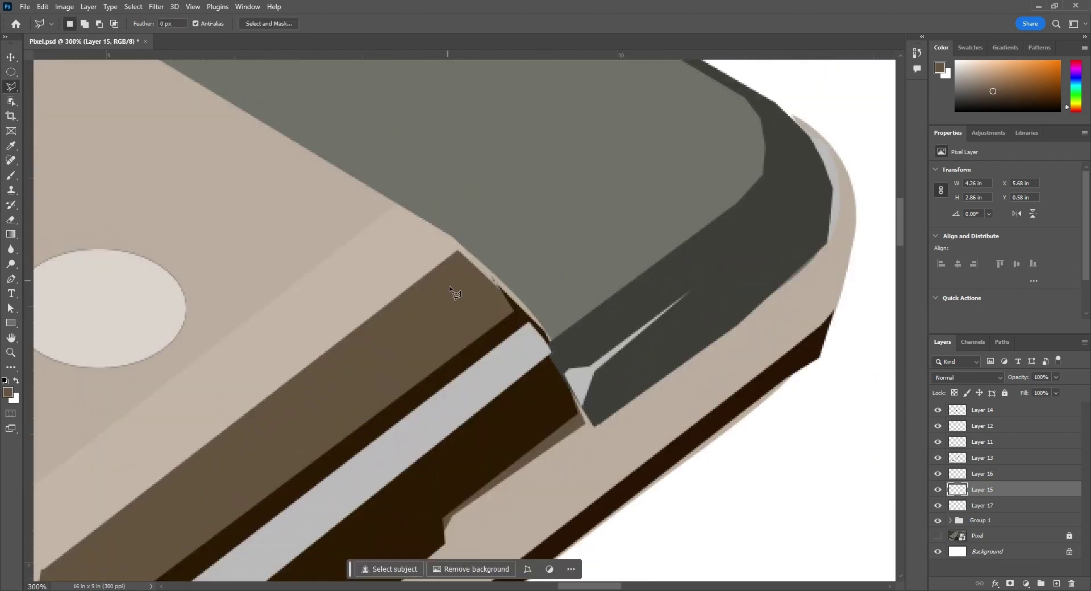
pyautogui.click(466, 257)
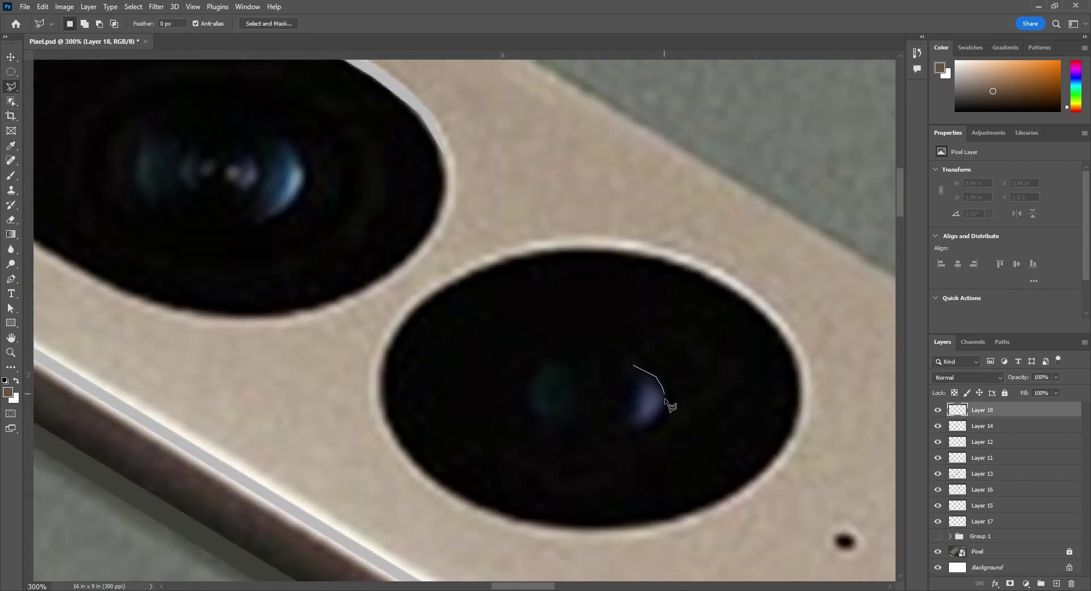
# Outline the crescent reflection in the lighter phone's round lens on a new layer and pick colour 42465f for it.
pyautogui.click(628, 366)
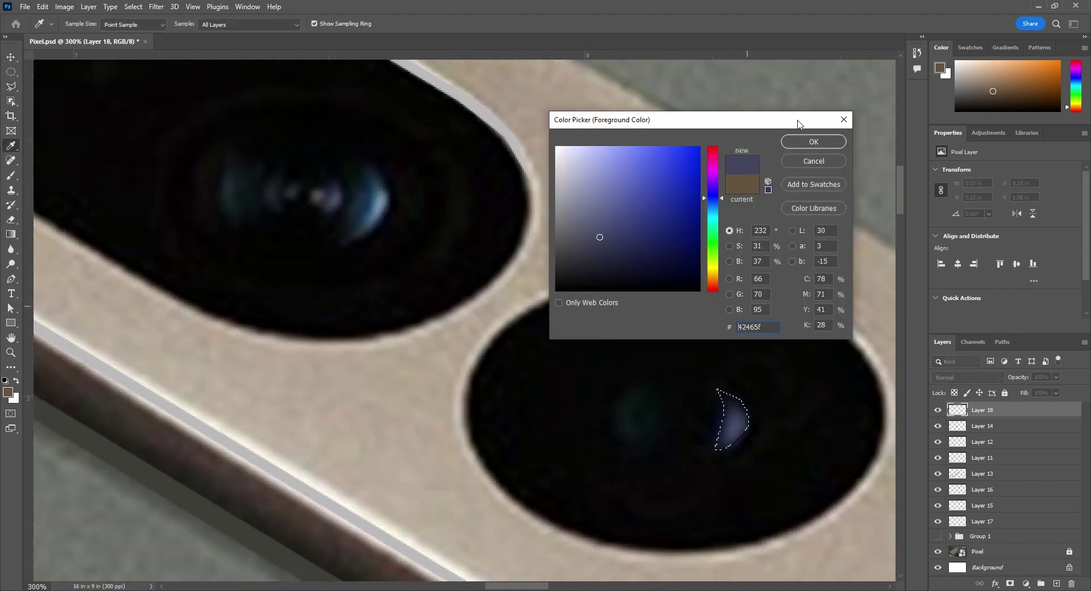
pyautogui.click(642, 446)
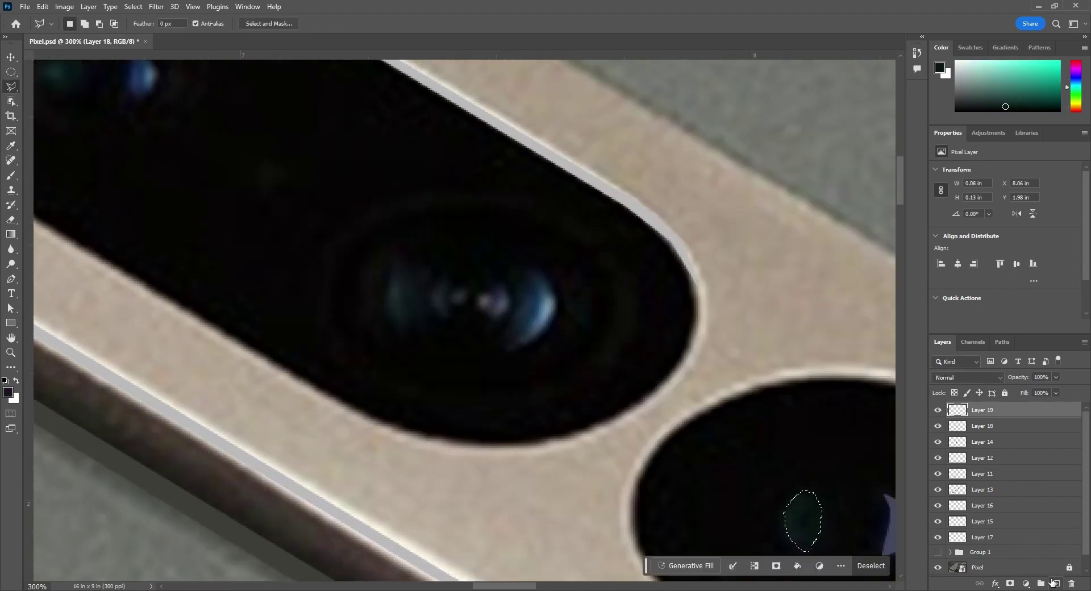
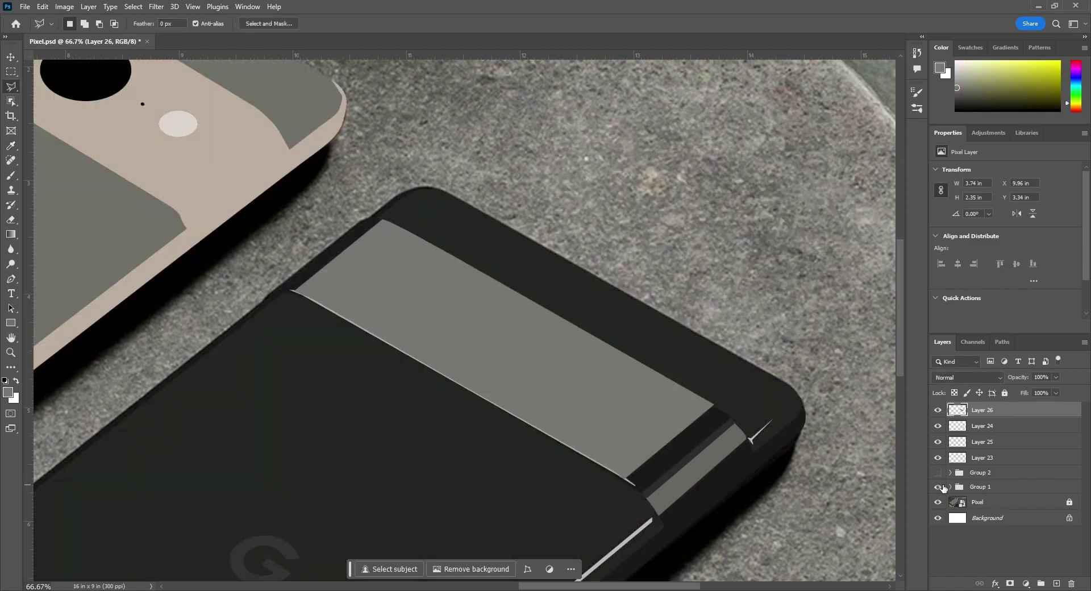
# Hide the shape groups covering the reference photo and fill a lens reflection on the black phone with colour 32363f.
pyautogui.click(950, 487)
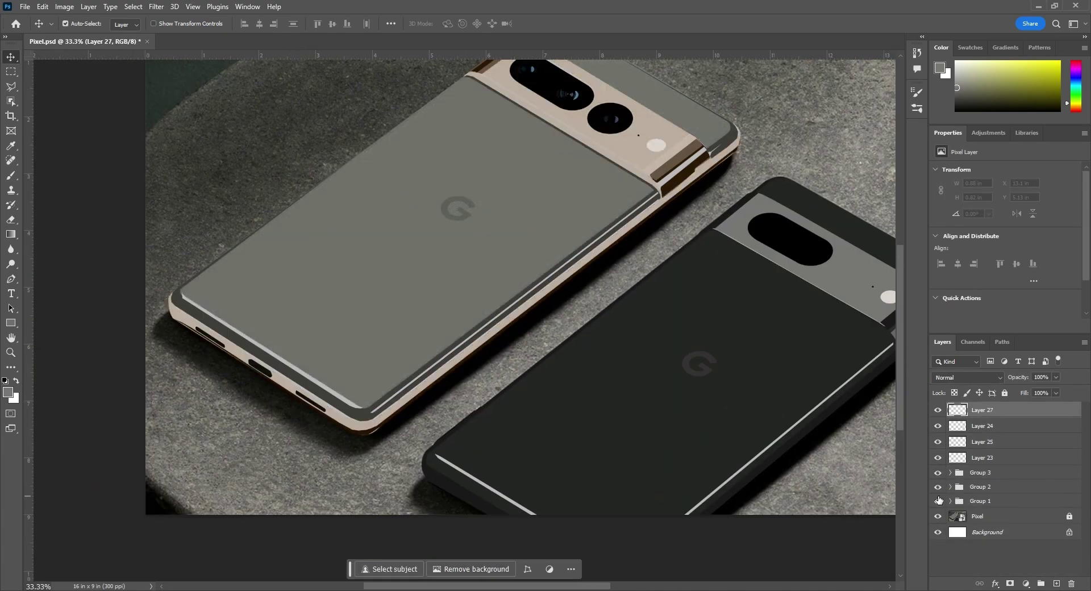
pyautogui.moveTo(938, 489); pyautogui.dragTo(938, 501)
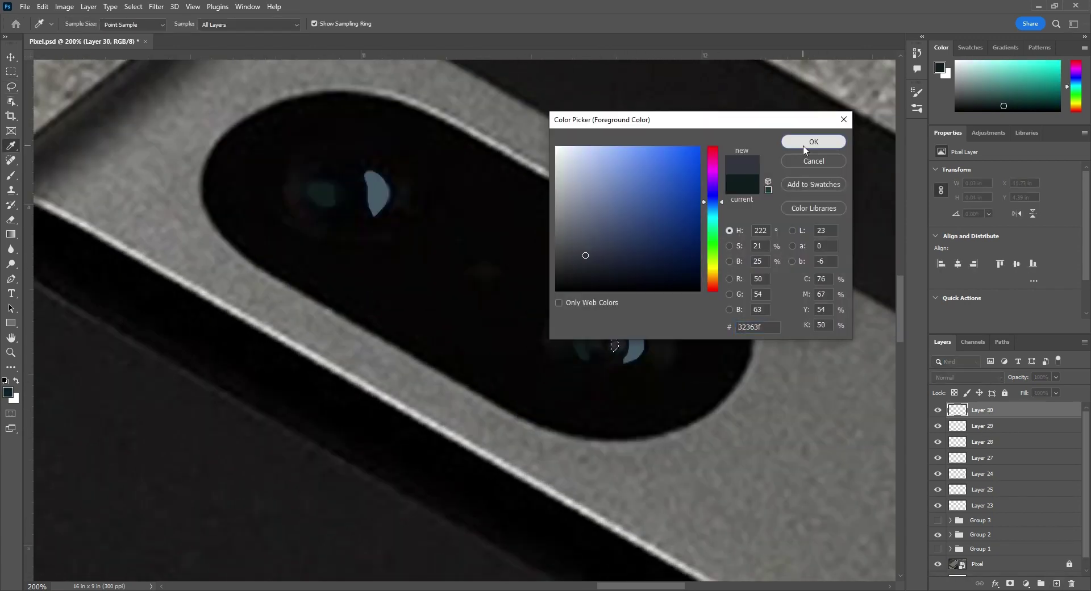
pyautogui.click(812, 142)
pyautogui.moveTo(711, 375); pyautogui.dragTo(724, 360)
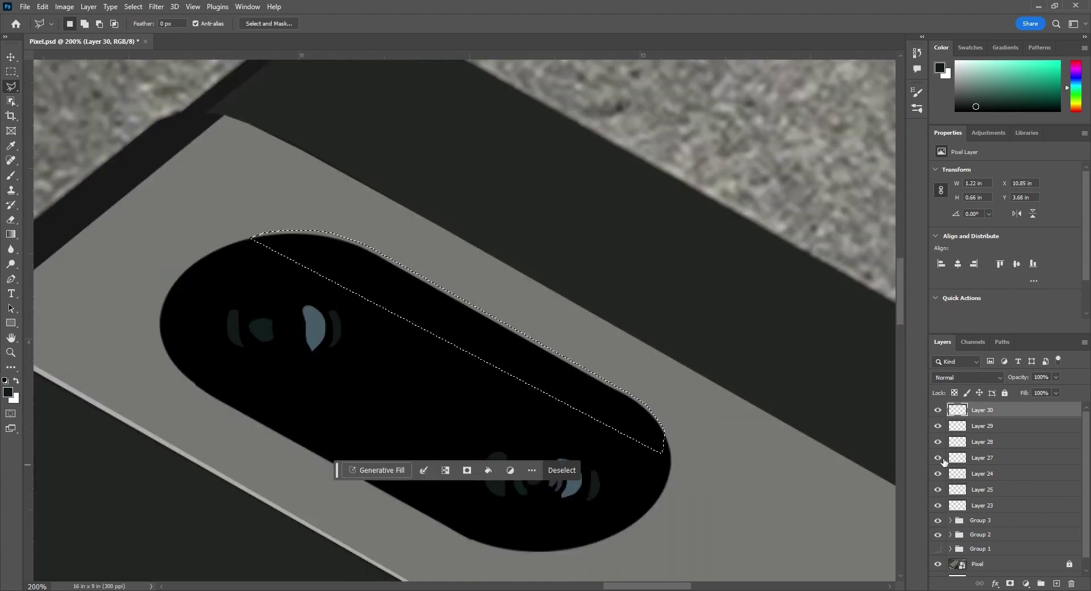
# Add a light grey highlight along the upper rim of the black phone's camera cutout on a new layer in Group 3.
pyautogui.click(938, 549)
pyautogui.click(938, 548)
pyautogui.click(937, 548)
pyautogui.click(937, 549)
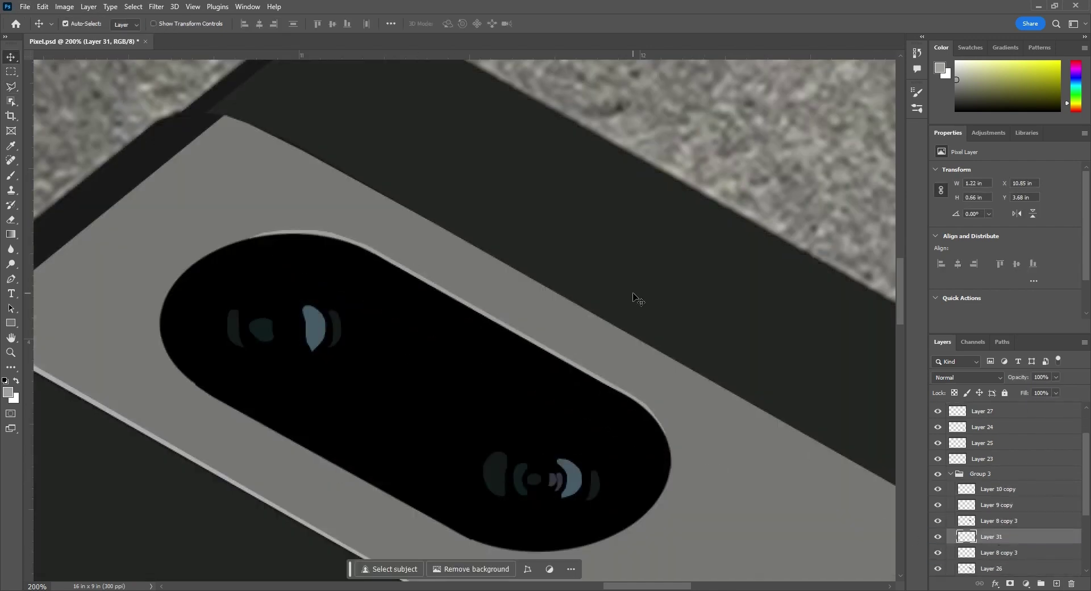
# Hide the Pixel reference photo and review the flat shading of both phones against the white background.
pyautogui.scroll(-5, 633, 299)
pyautogui.hscroll(5, 841, 468)
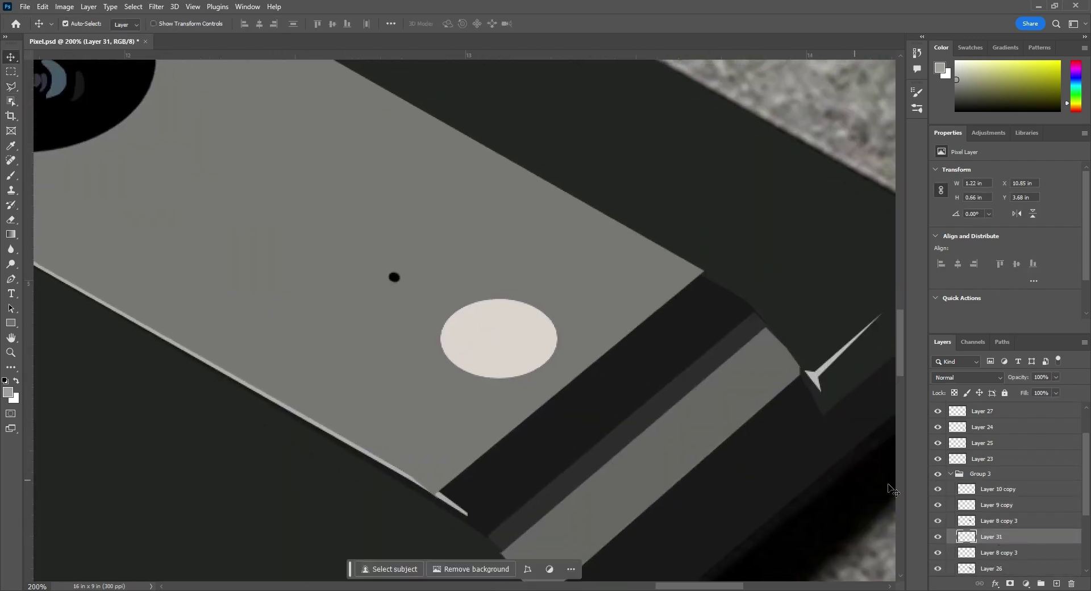
pyautogui.scroll(5, 893, 489)
pyautogui.hotkey('ctrl', '0')
pyautogui.scroll(-5, 1006, 512)
pyautogui.click(938, 553)
pyautogui.hotkey('ctrl', '+')
pyautogui.hotkey('ctrl', '+')
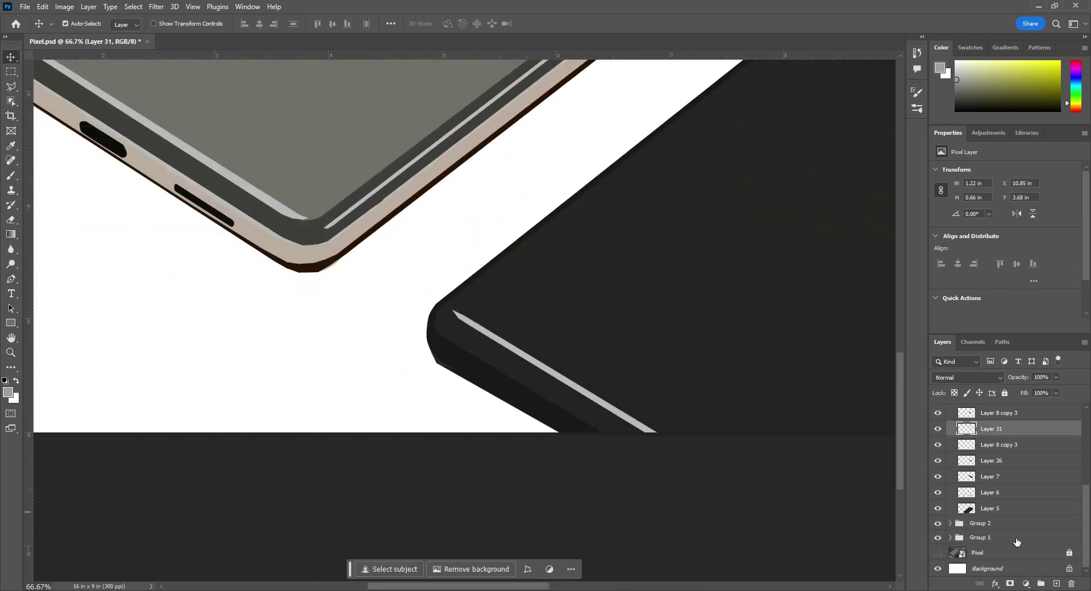
pyautogui.hotkey('ctrl', '0')
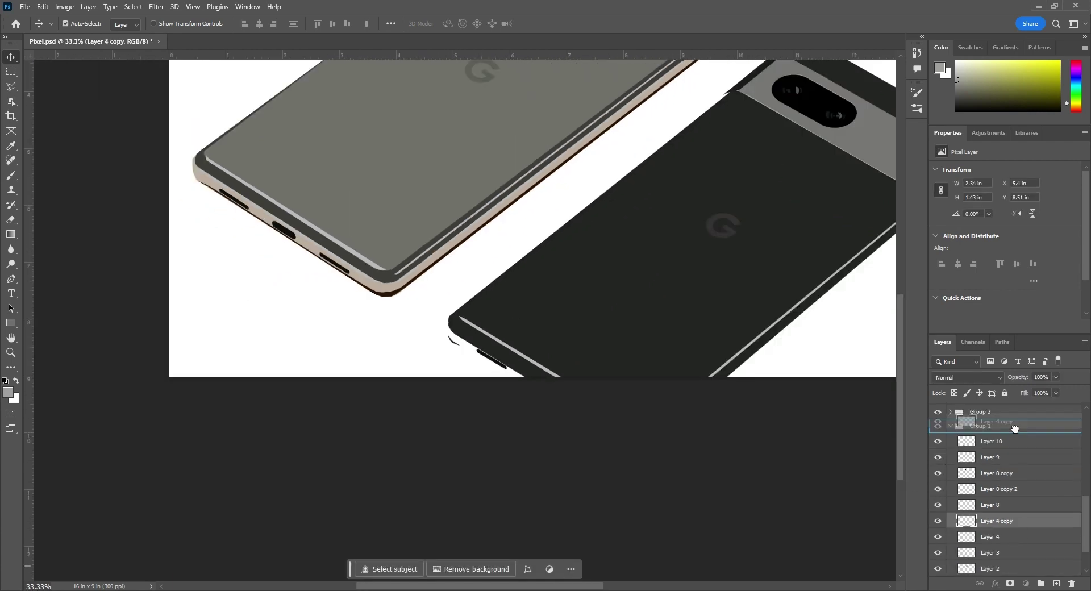
# Move Layer 4 copy out of Group 1 and soften the lighter phone's edge highlights with the last-used Gaussian Blur.
pyautogui.scroll(-2, 1006, 511)
pyautogui.scroll(3, 398, 170)
pyautogui.click(163, 7)
pyautogui.click(188, 20)
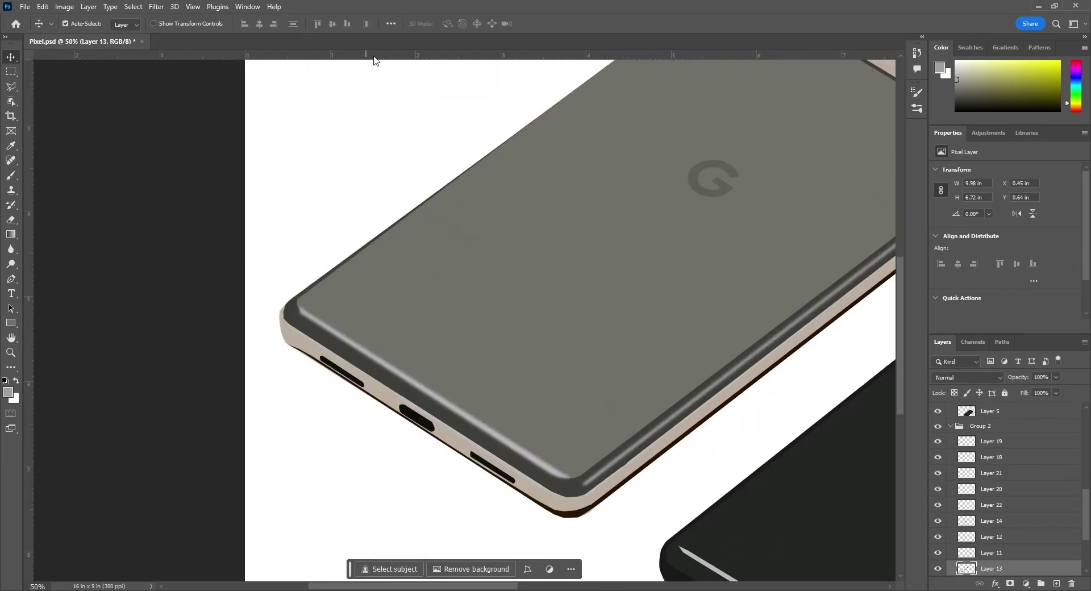
pyautogui.click(156, 6)
pyautogui.click(187, 20)
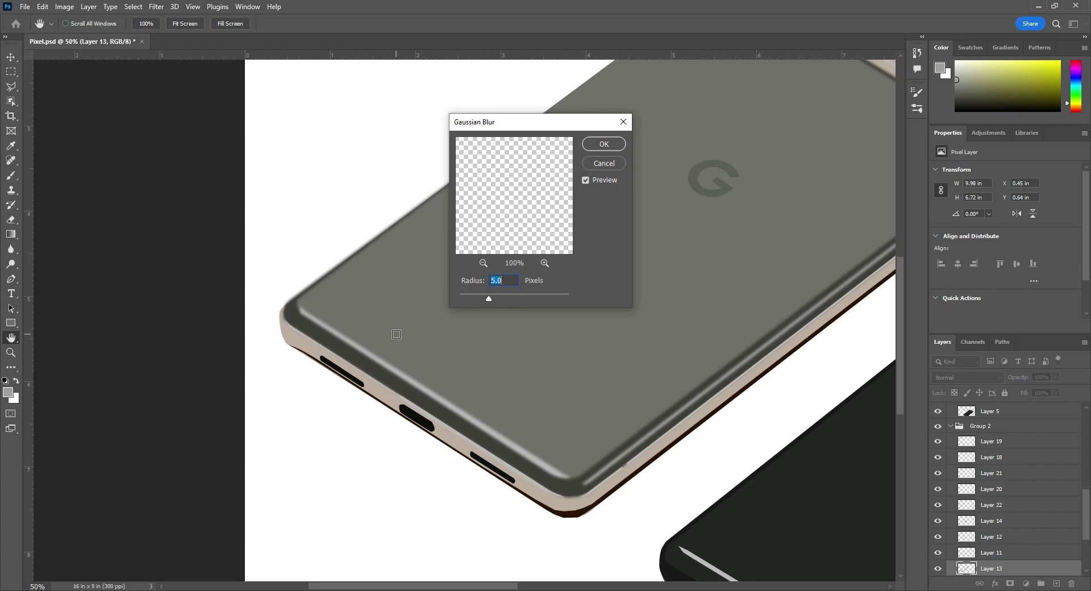
pyautogui.click(603, 164)
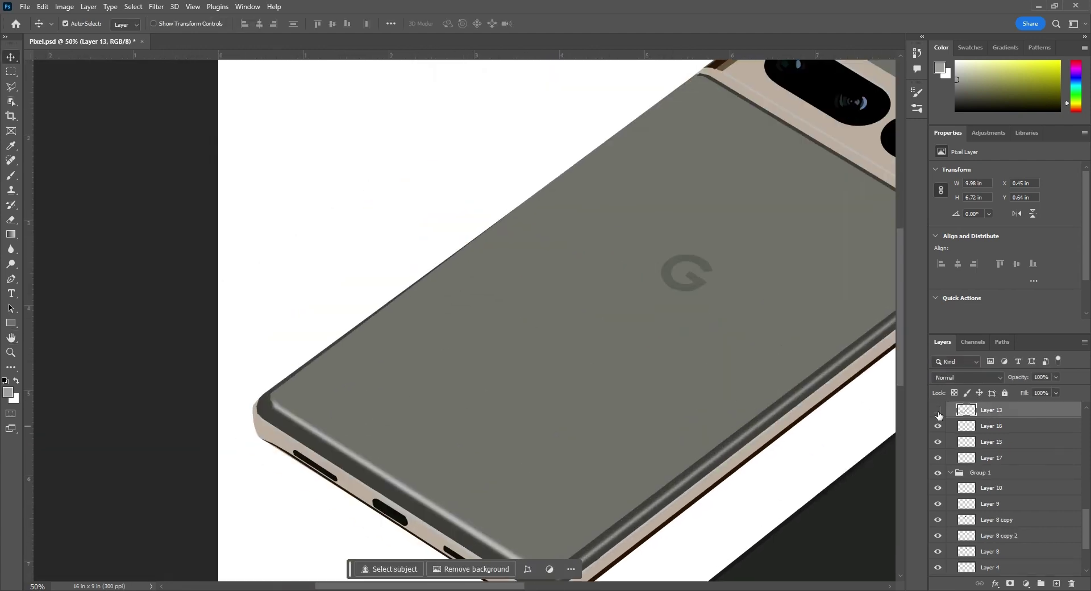
# Move Layer 13 below Layer 17 at the end of Group 2.
pyautogui.moveTo(992, 409); pyautogui.dragTo(1002, 482)
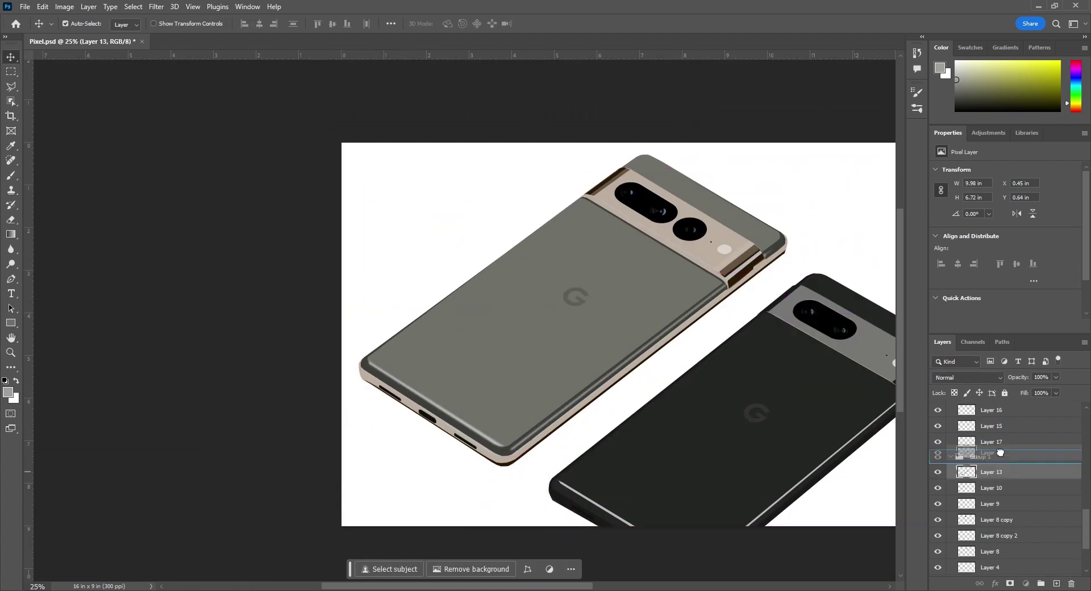
pyautogui.moveTo(1001, 452); pyautogui.dragTo(1001, 453)
pyautogui.click(969, 568)
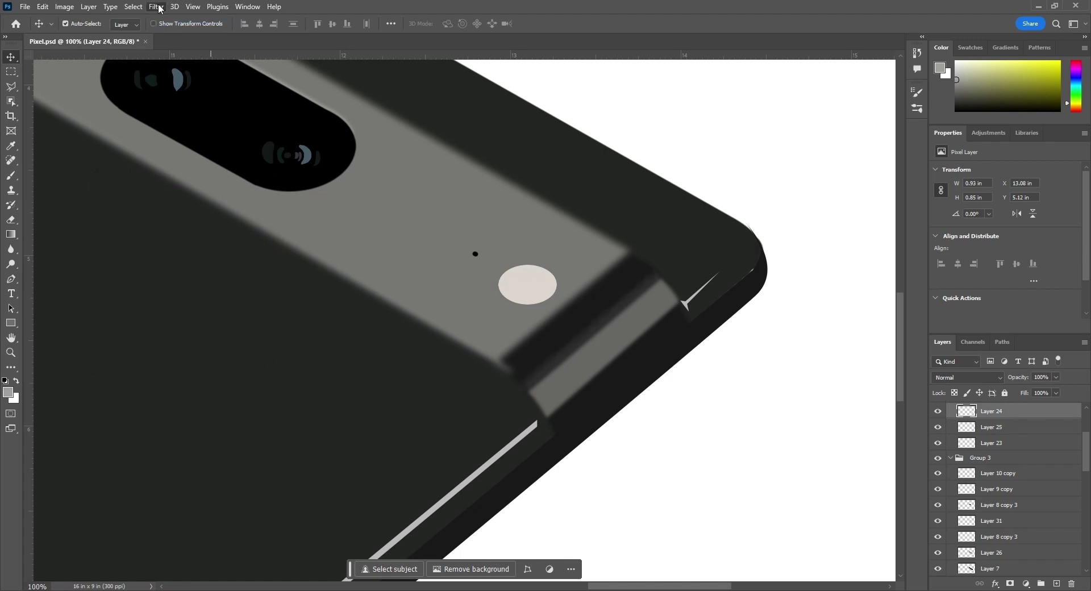
# Soften the black phone's corner and edge highlights on Layers 24 and 23 with a Gaussian Blur.
pyautogui.click(155, 6)
pyautogui.moveTo(216, 152)
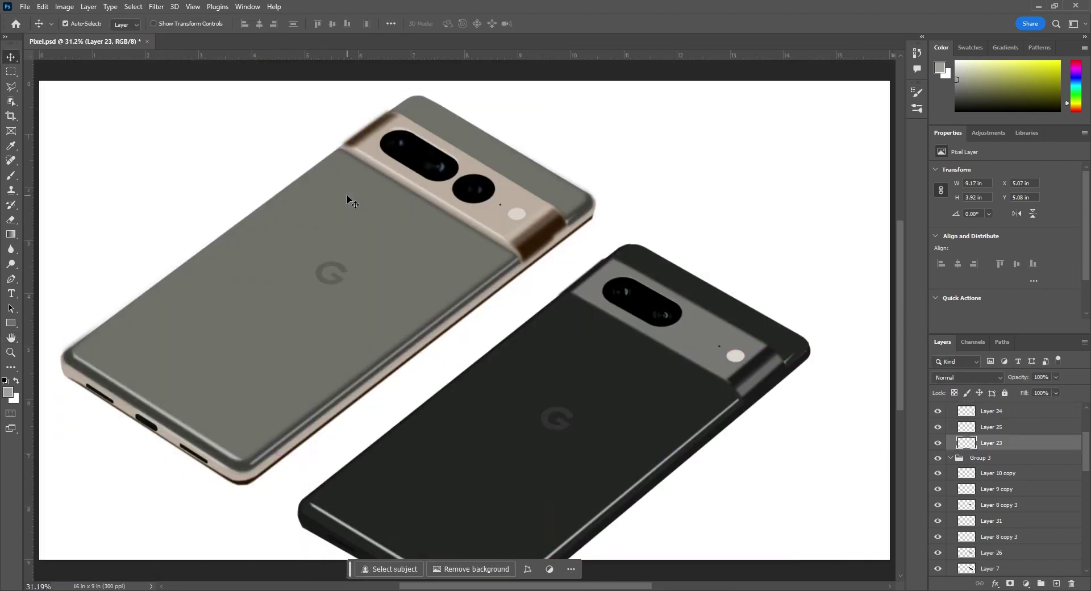
pyautogui.click(133, 6)
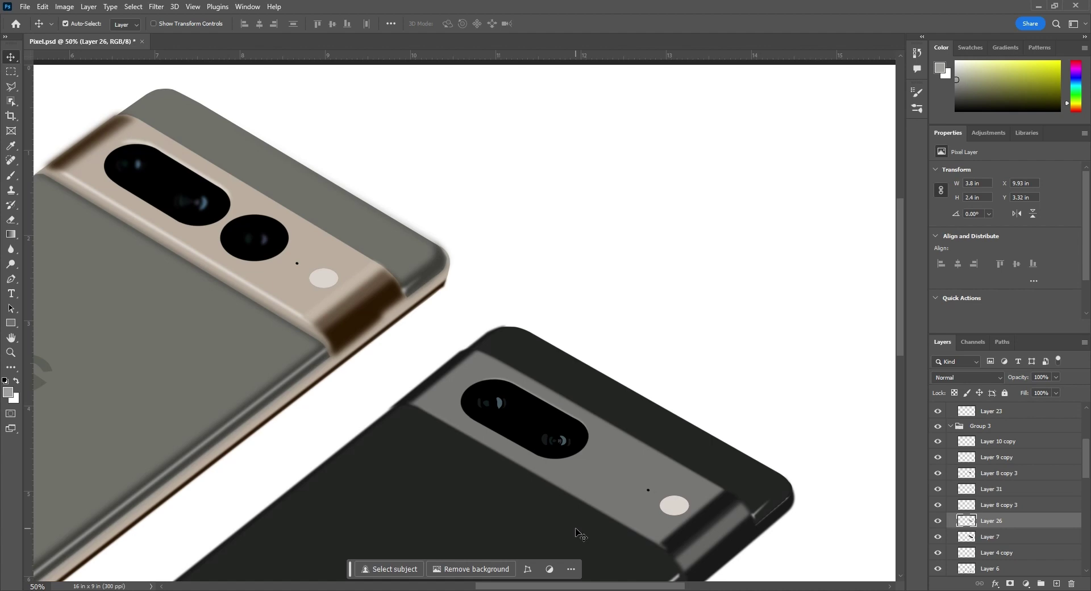
# Try moving the black phone's grey camera bar panel on Layer 26 aside to expose the shapes beneath it.
pyautogui.scroll(-3, 575, 532)
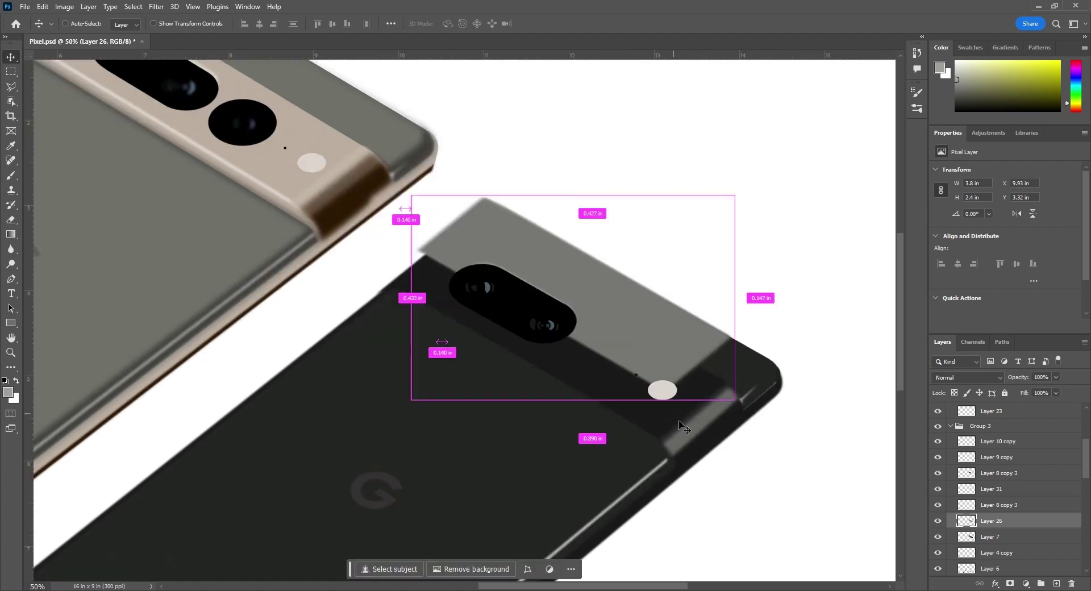
pyautogui.hotkey('ctrl', '=')
pyautogui.hotkey('ctrl', ',')
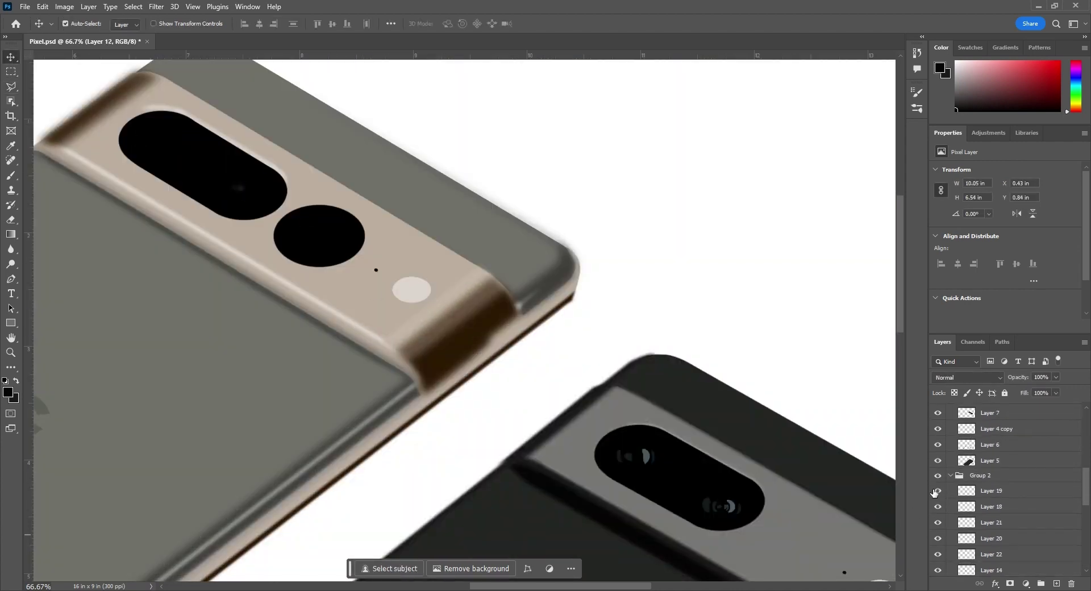
# Add a cream highlight strip at the end of the lighter phone's camera bar on Layer 34 and soften it.
pyautogui.scroll(-1, 1012, 494)
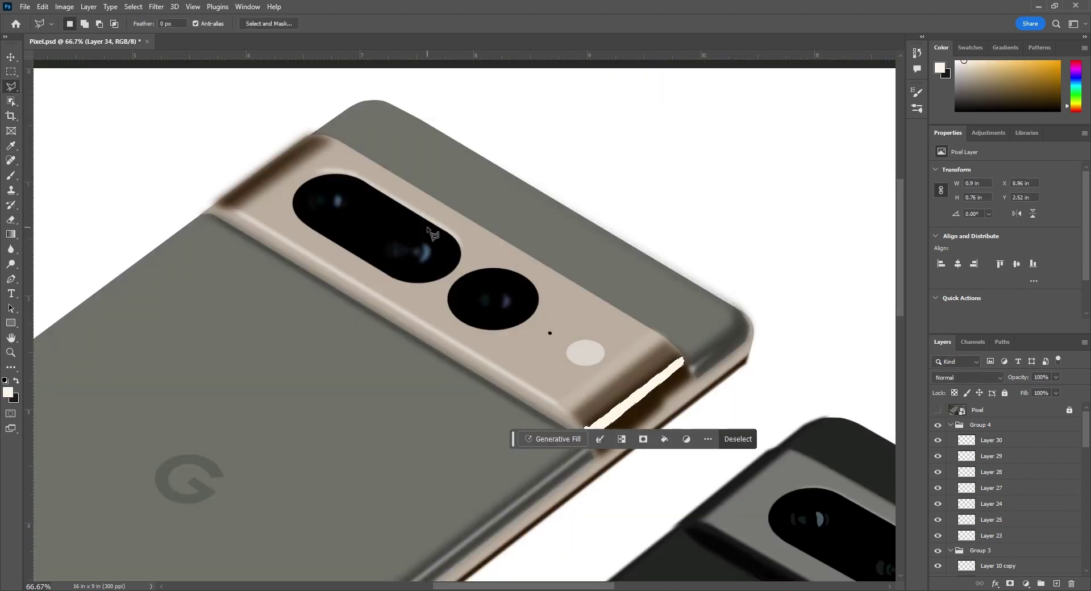
pyautogui.press('v')
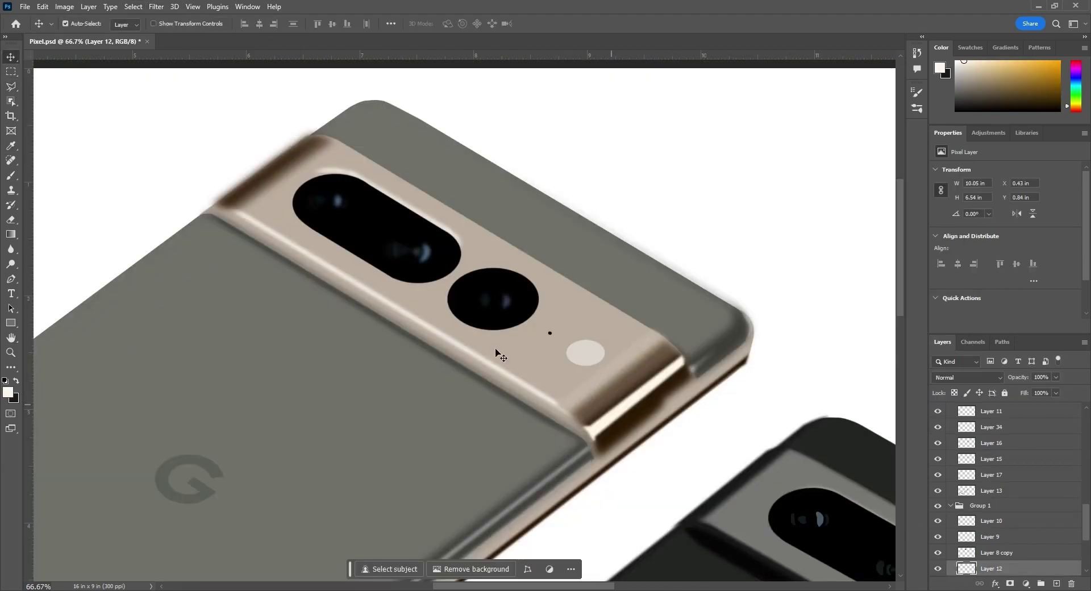
pyautogui.scroll(2, 496, 352)
pyautogui.hscroll(-1, 495, 352)
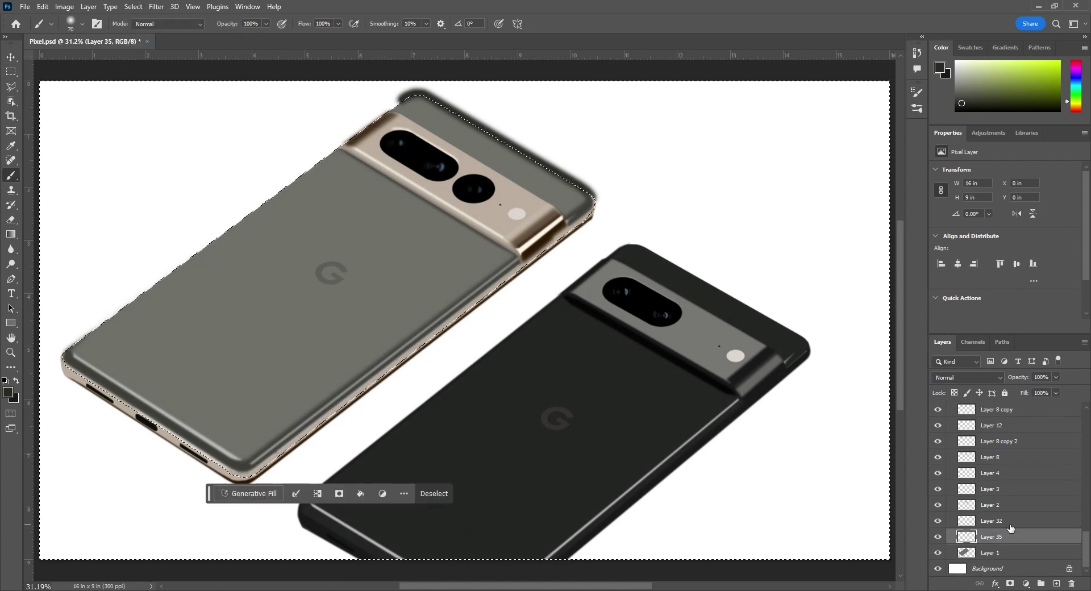
# Soften the dark rim shading on Layer 35 along the lighter phone's upper edge and clear the spill outside the phone.
pyautogui.click(152, 7)
pyautogui.click(177, 18)
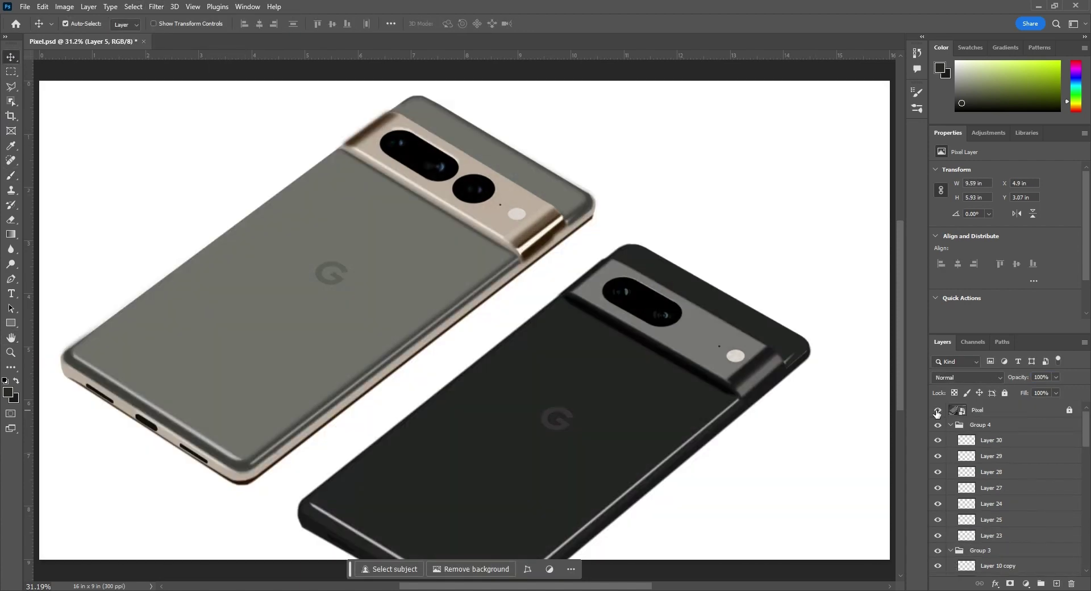
# Select the black phone's camera bar panel on Layer 26 and set the foreground colour to b8b8b8.
pyautogui.scroll(3, 945, 414)
pyautogui.scroll(4, 562, 329)
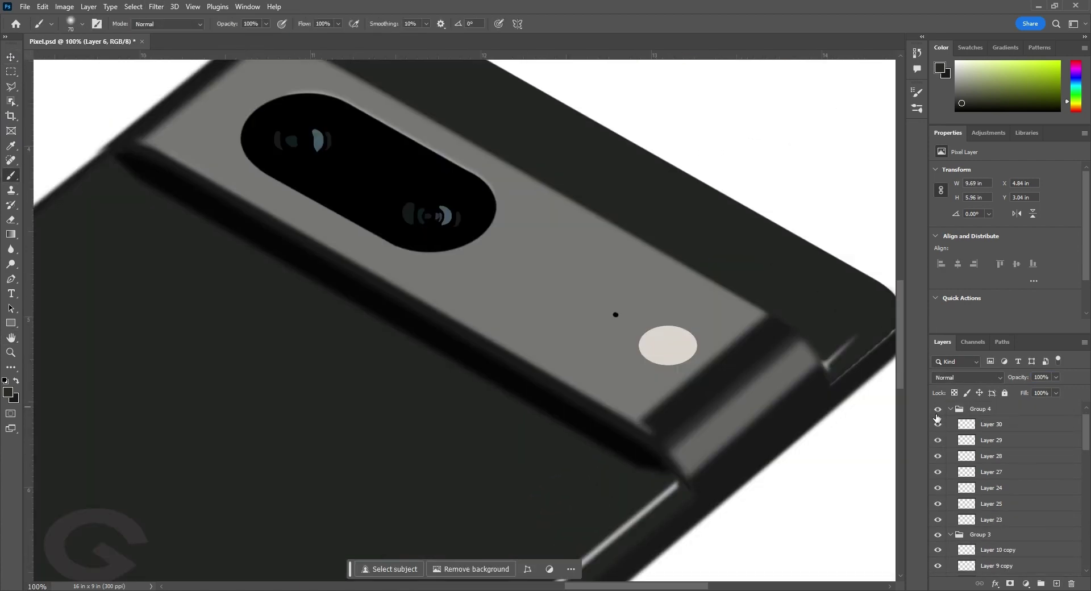
pyautogui.press('v')
pyautogui.scroll(-3, 949, 483)
pyautogui.click(967, 537)
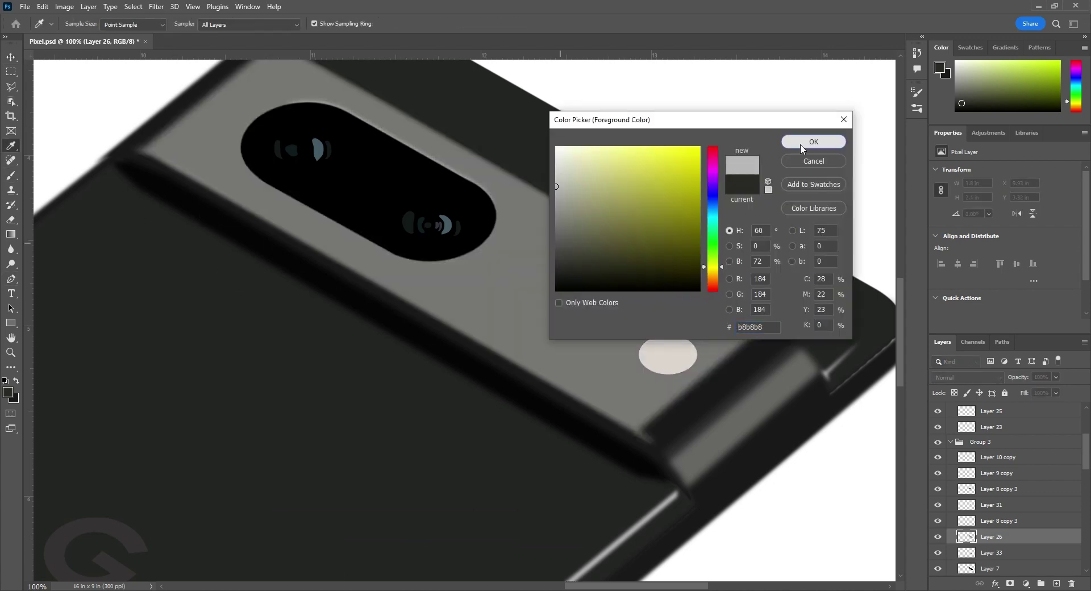
pyautogui.click(938, 410)
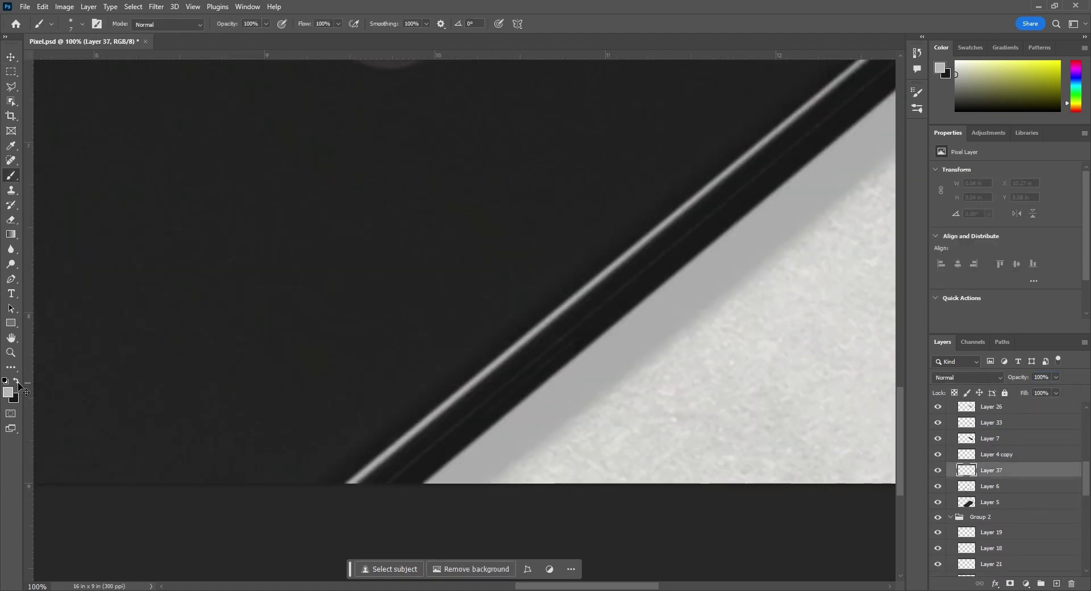
# Paint a thin grey highlight along the black phone's lower edge on Layer 37, and try another Gaussian Blur on Layer 13.
pyautogui.click(18, 382)
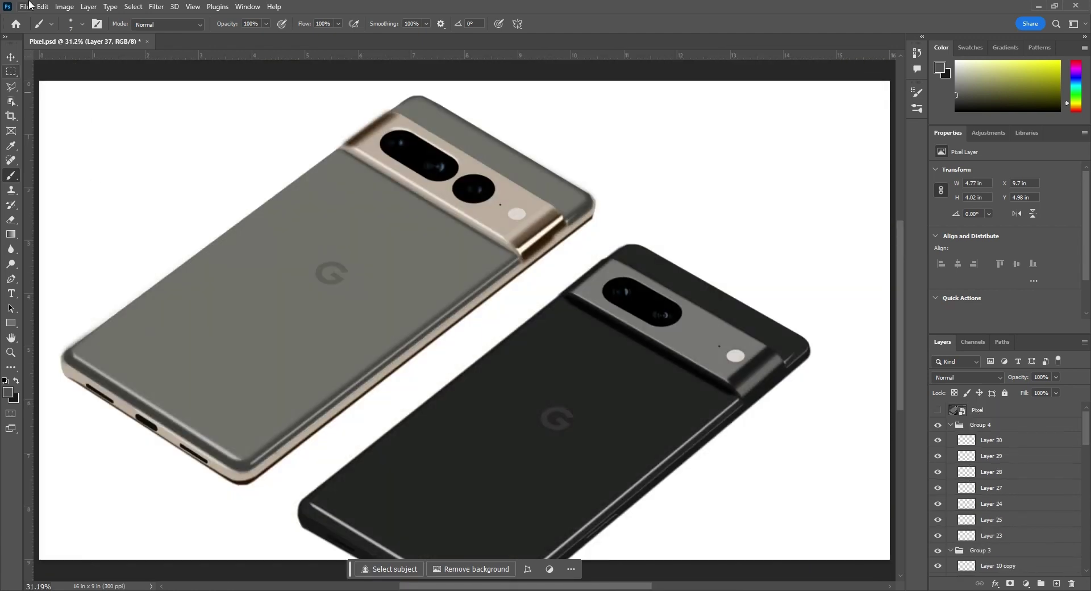
pyautogui.hotkey('ctrl', 'alt', 'f')
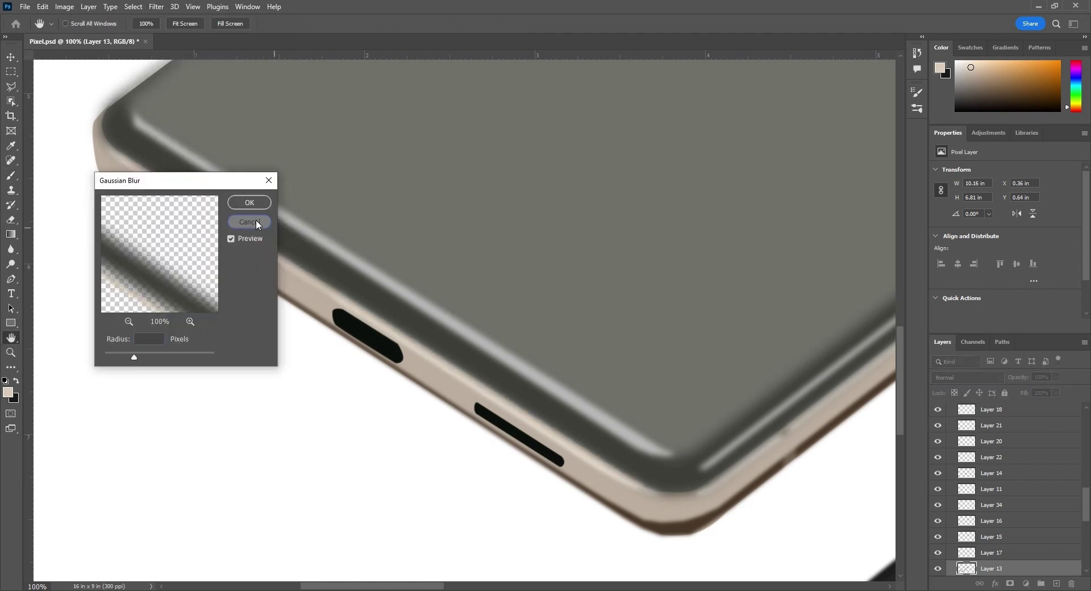
pyautogui.click(256, 222)
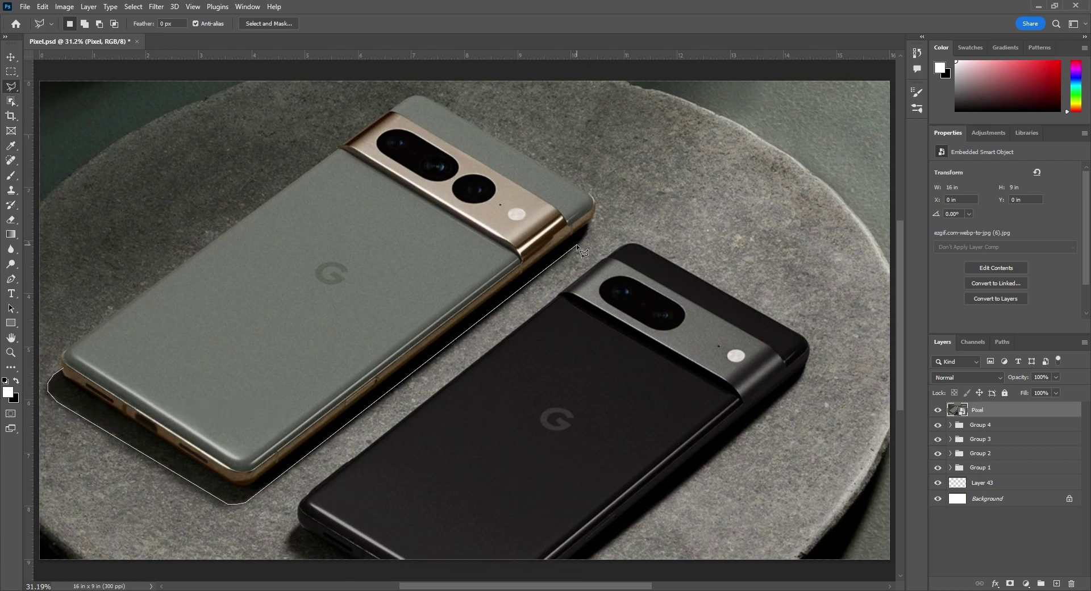
# Outline both phones' cast shadows with the Polygonal Lasso and make them soft black shapes on Layer 43 at 90% opacity.
pyautogui.keyDown('shift'); pyautogui.click(301, 524); pyautogui.keyUp('shift')
pyautogui.click(287, 542)
pyautogui.click(266, 458)
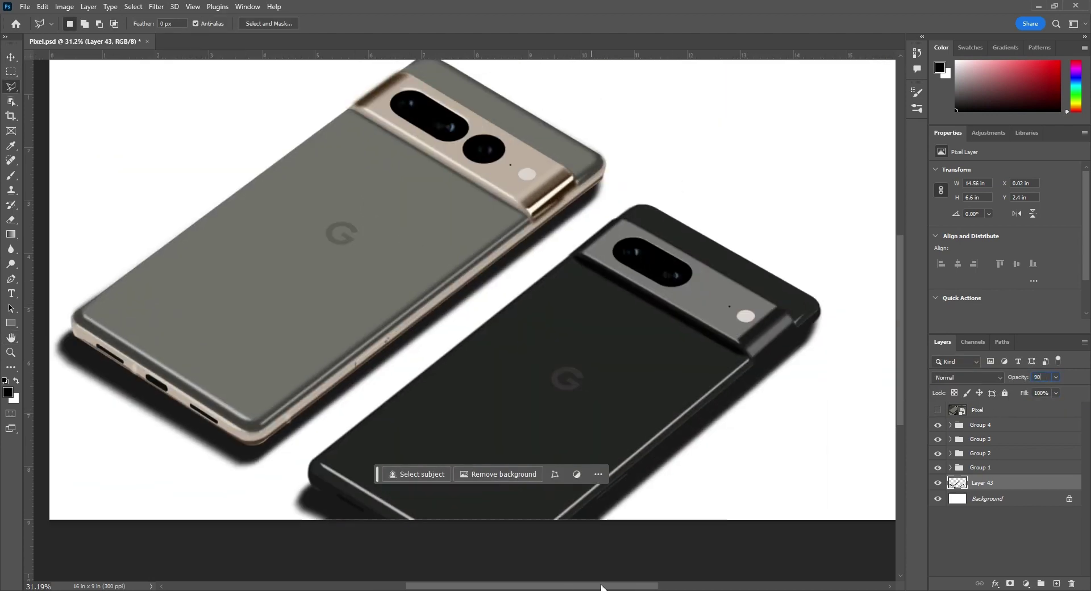
# Compare the drawn shadows with the Pixel reference photo.
pyautogui.click(938, 410)
pyautogui.click(937, 409)
pyautogui.click(938, 409)
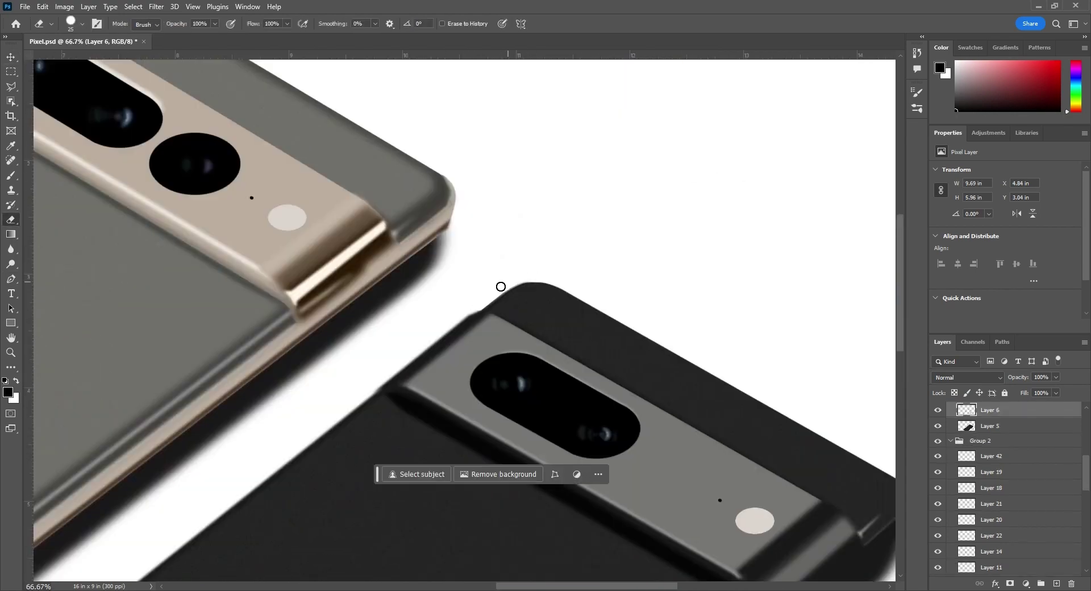
# Place the black Google logo and the Pixel wordmark, and arrange them side by side across the upper part of the canvas.
pyautogui.hotkey('ctrl', '0')
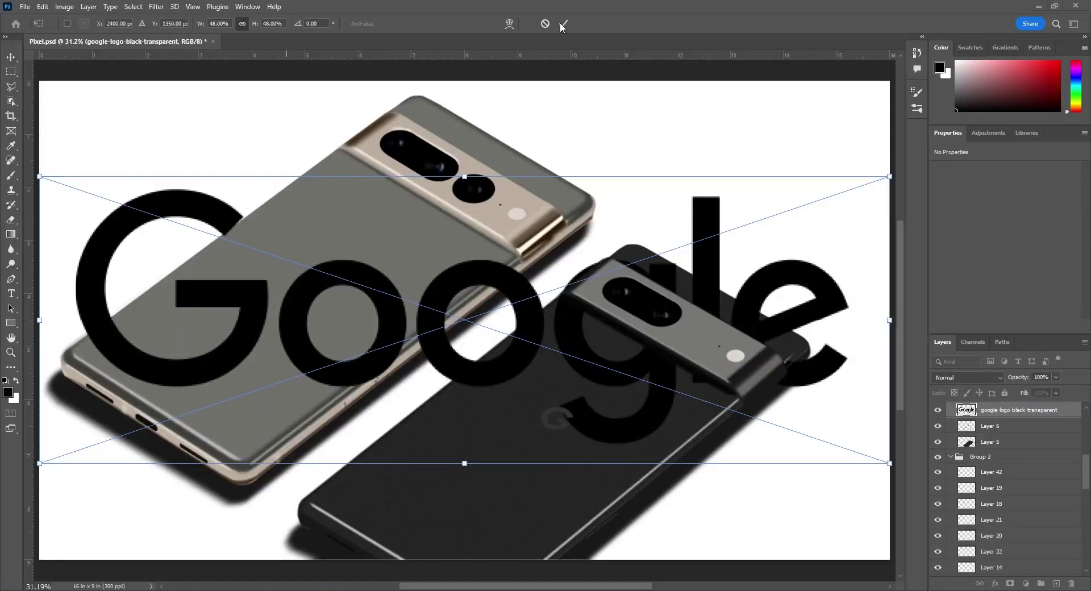
pyautogui.press('Return')
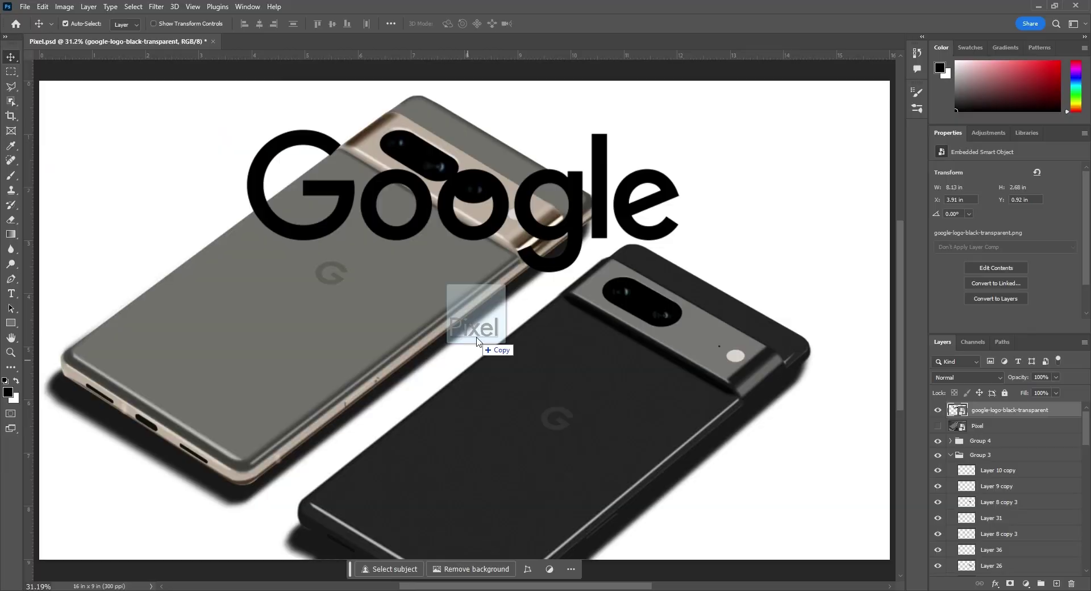
pyautogui.moveTo(479, 358); pyautogui.dragTo(398, 280)
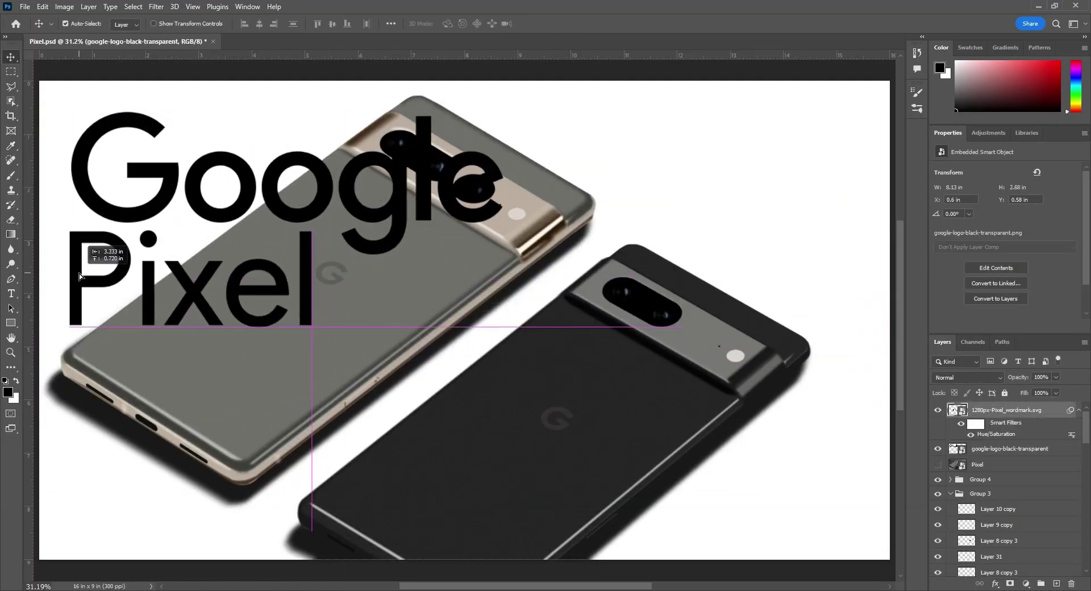
pyautogui.moveTo(310, 298); pyautogui.dragTo(745, 182)
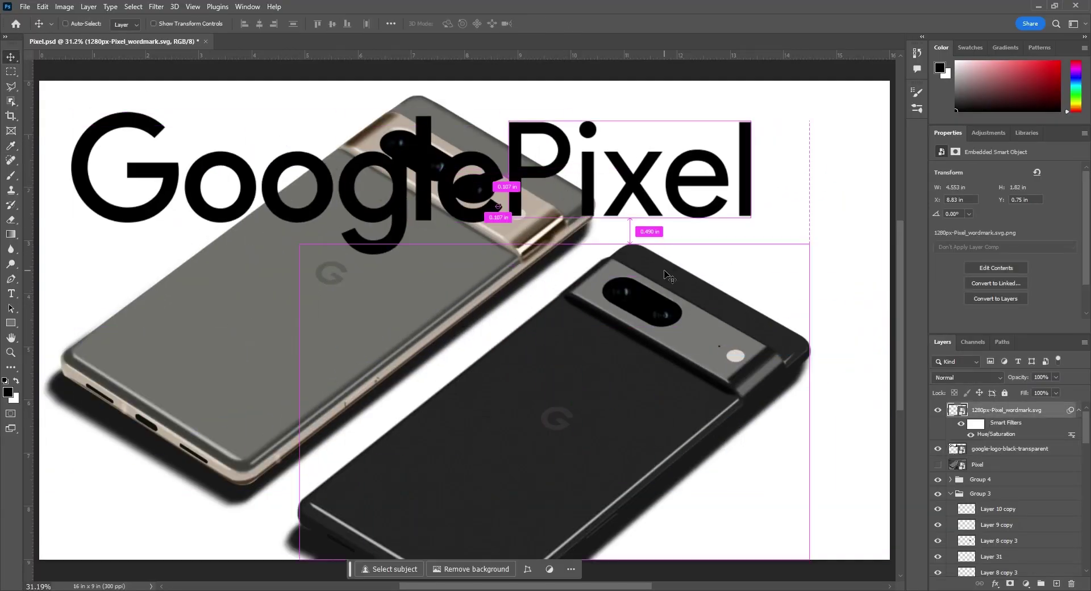
# Enlarge the Pixel wordmark to match the Google lettering, rasterize both, and left-align Pixel beneath Google.
pyautogui.hotkey('ctrl', 't')
pyautogui.moveTo(669, 275); pyautogui.dragTo(629, 207)
pyautogui.press('Return')
pyautogui.press('e')
pyautogui.click(862, 419)
pyautogui.press('Return')
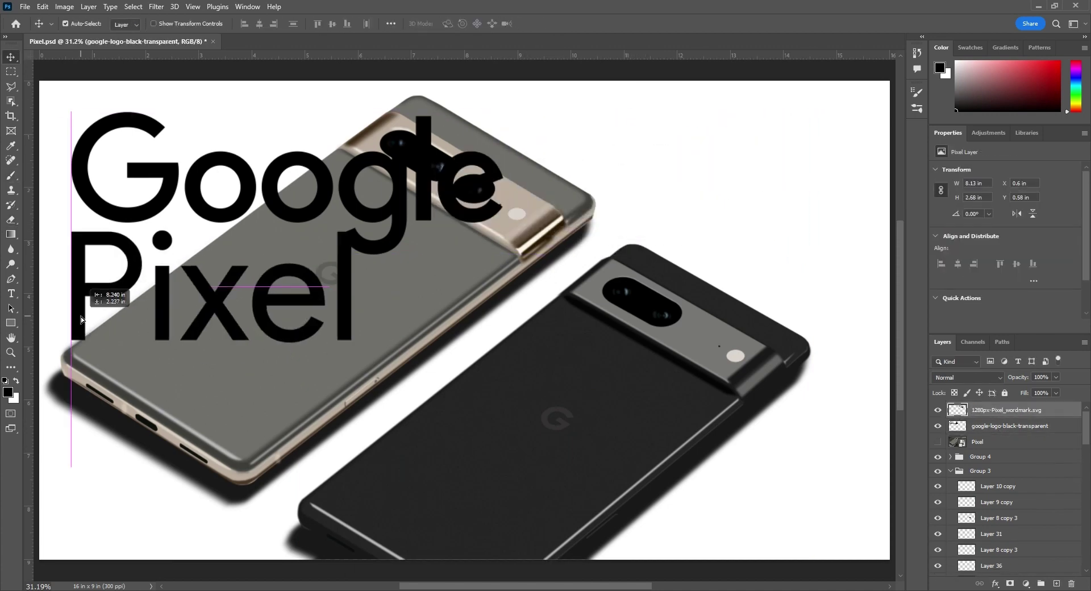
pyautogui.moveTo(80, 316); pyautogui.dragTo(80, 302)
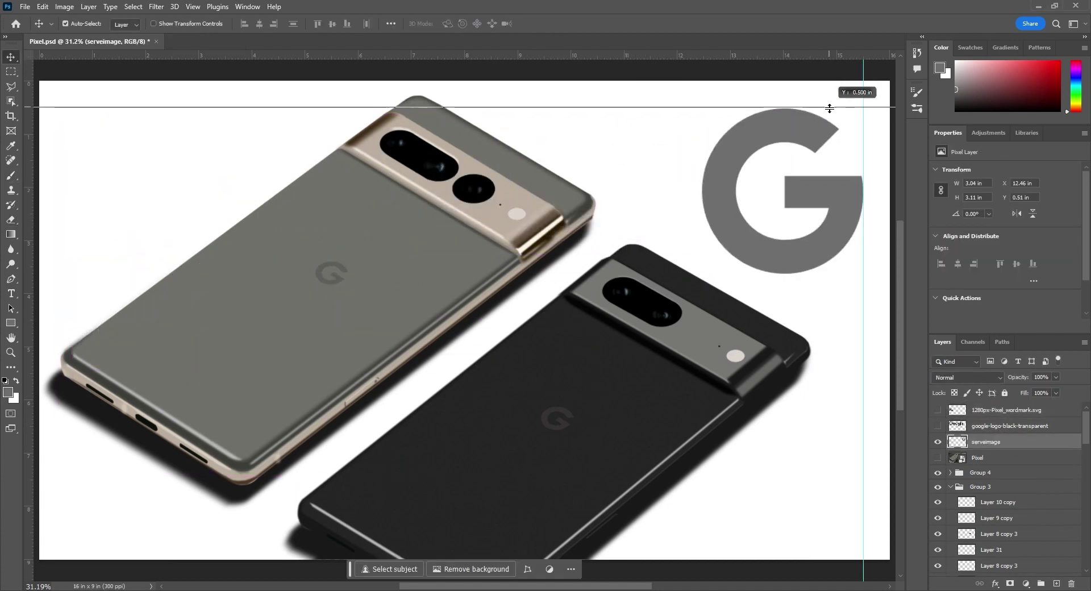
# Set margin guides 0.5 in from the canvas edges and enlarge the grey G logo to about 3.9 in wide in the upper-right corner.
pyautogui.moveTo(829, 108); pyautogui.dragTo(830, 55)
pyautogui.moveTo(713, 223); pyautogui.dragTo(668, 255)
pyautogui.hotkey('ctrl', 't')
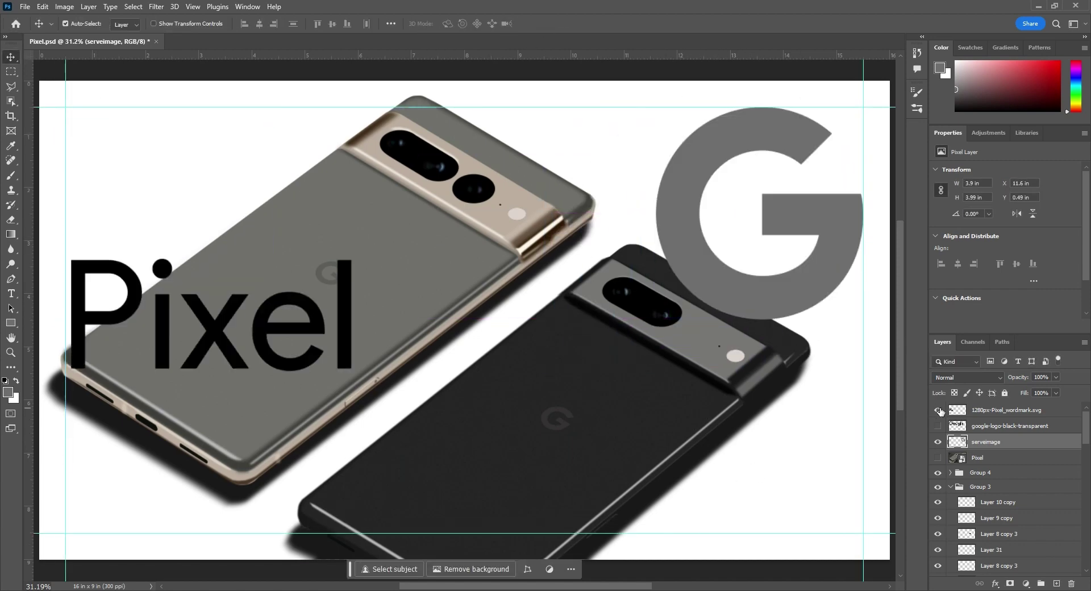
# Fit the Pixel wordmark to the upper-left margin guides at about 4.65 in wide, with its layer directly above the Background, behind the phones.
pyautogui.moveTo(266, 327); pyautogui.dragTo(281, 212)
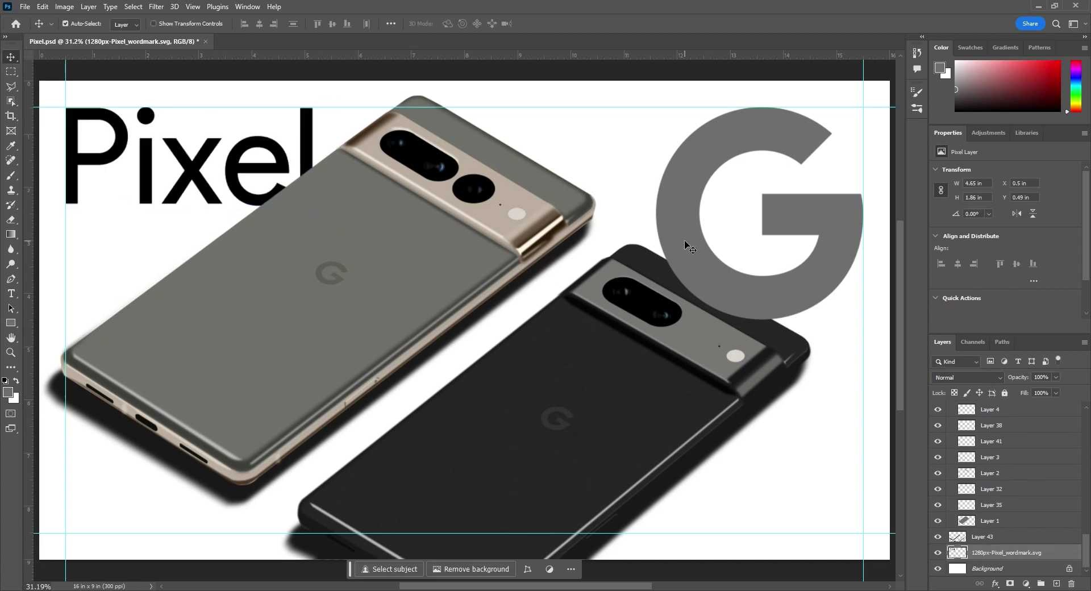
pyautogui.moveTo(690, 244); pyautogui.dragTo(114, 226)
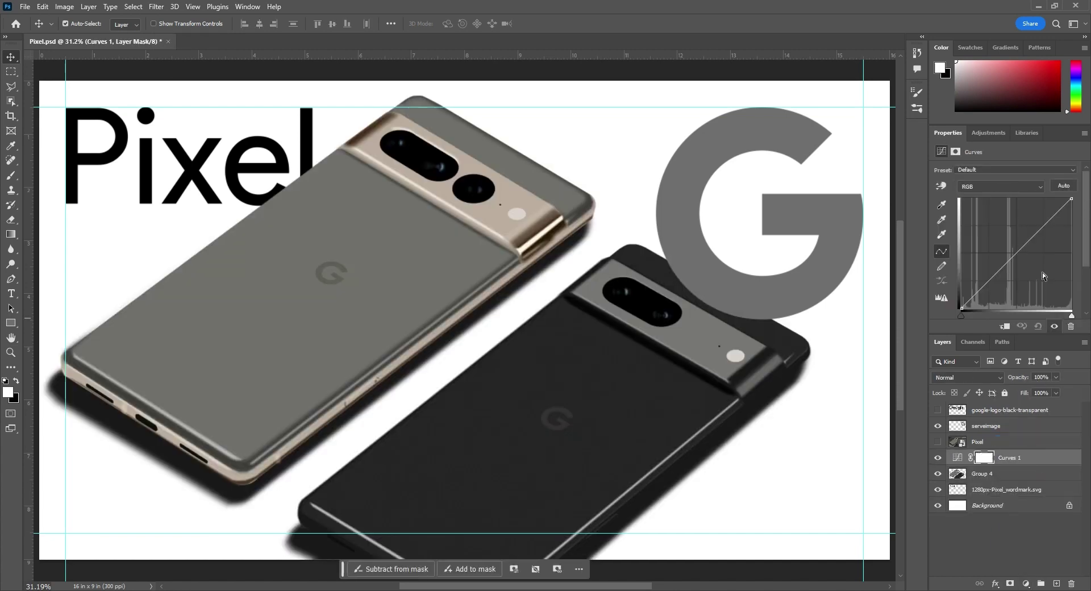
# Brighten the highlights of the phone artwork slightly with a Curves adjustment layer above Group 4.
pyautogui.moveTo(1040, 229); pyautogui.dragTo(1040, 225)
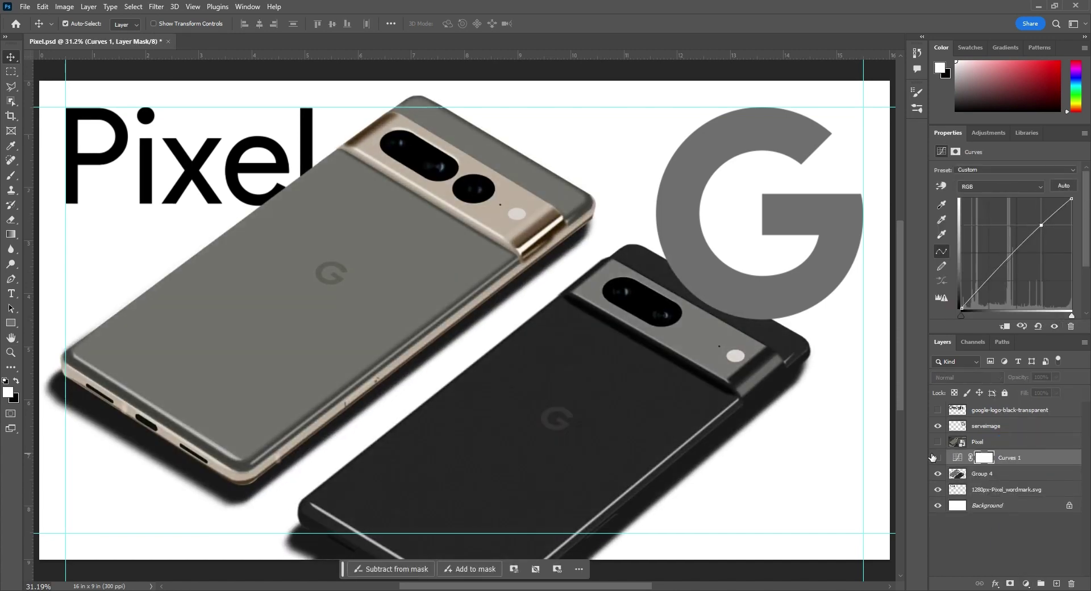